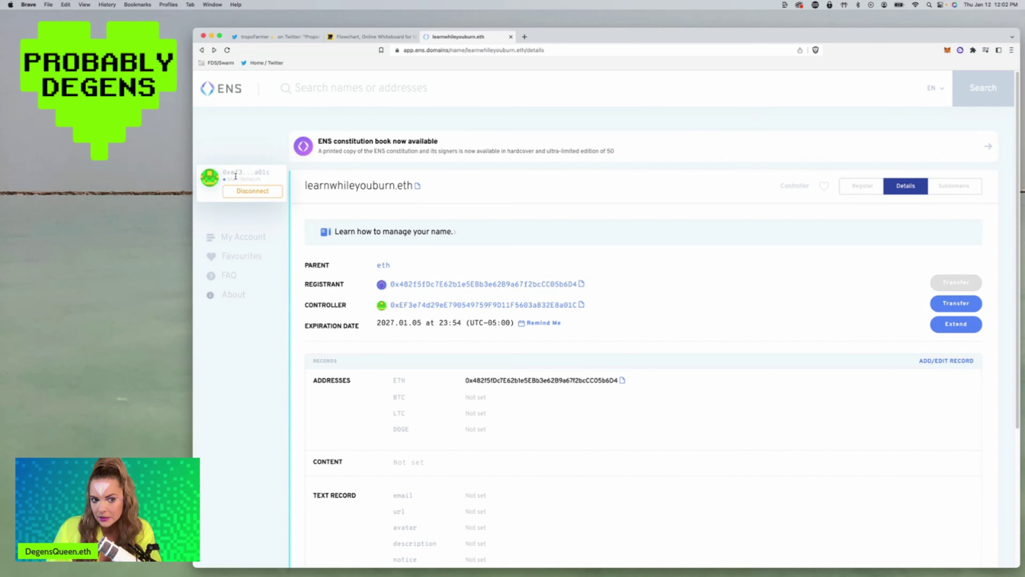
# Check the primary ENS name setting of the connected account, and return to the learnwhileyouburn.eth details.
pyautogui.click(246, 236)
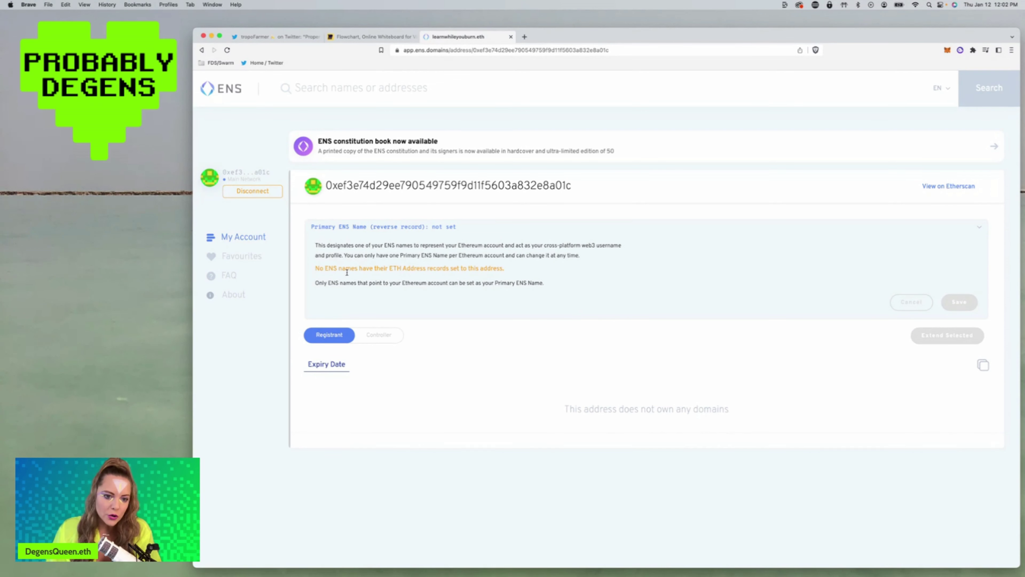
pyautogui.click(201, 49)
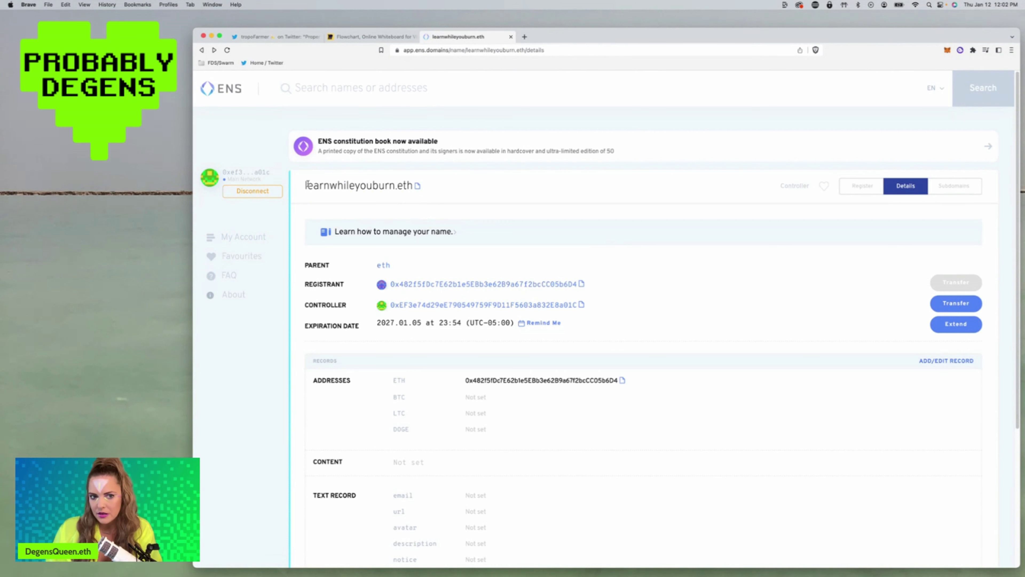
pyautogui.click(345, 94)
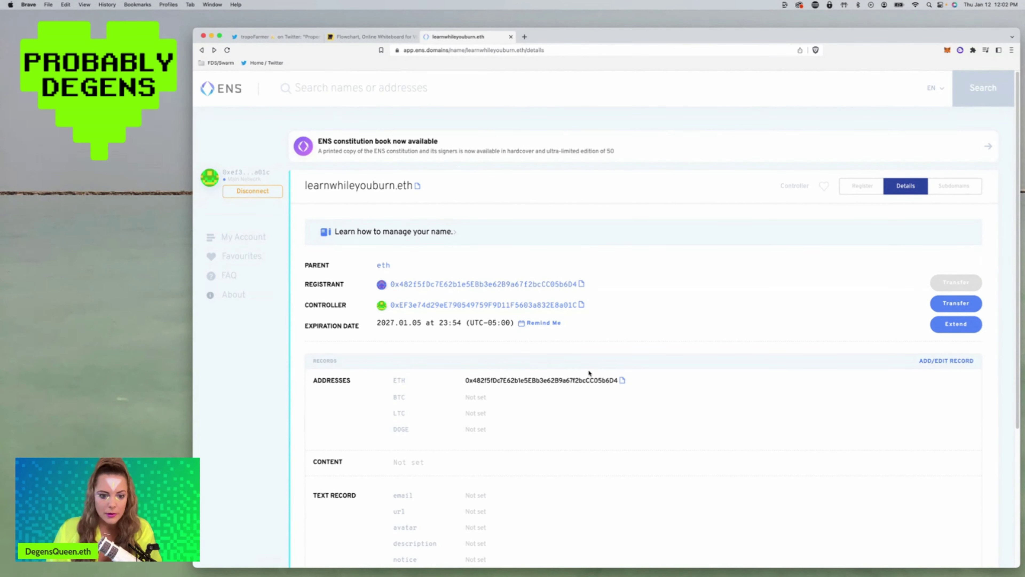
# Open the records of learnwhileyouburn.eth for editing and replace the ETH address with the controller's wallet address.
pyautogui.scroll(-1, 506, 352)
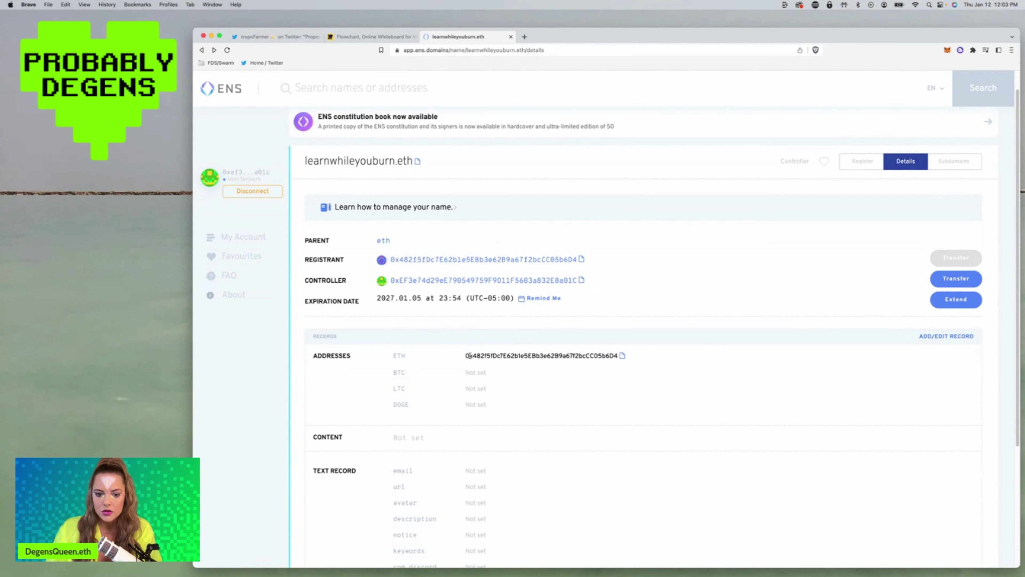
pyautogui.moveTo(460, 355); pyautogui.dragTo(643, 366)
pyautogui.click(643, 366)
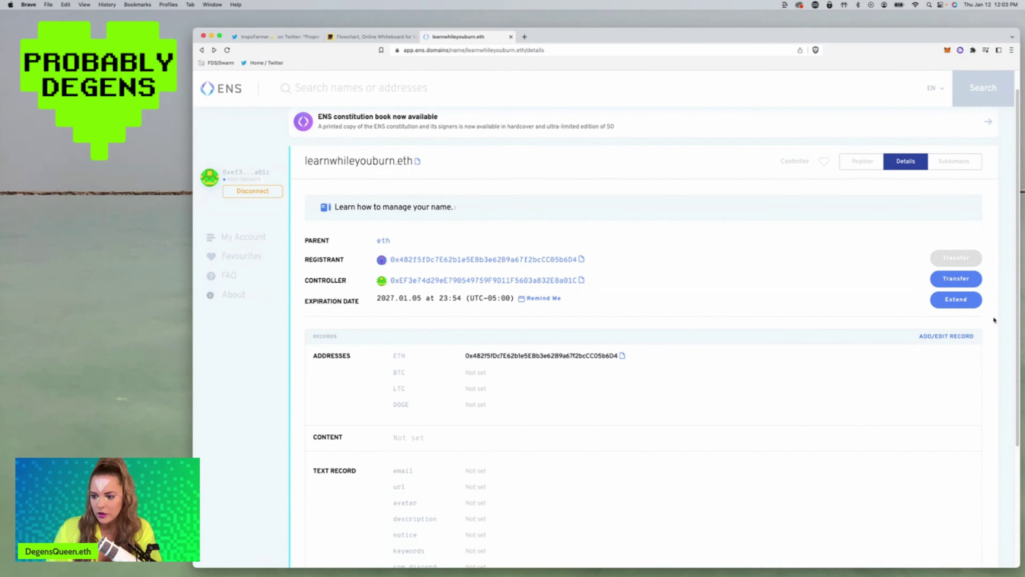
pyautogui.click(941, 336)
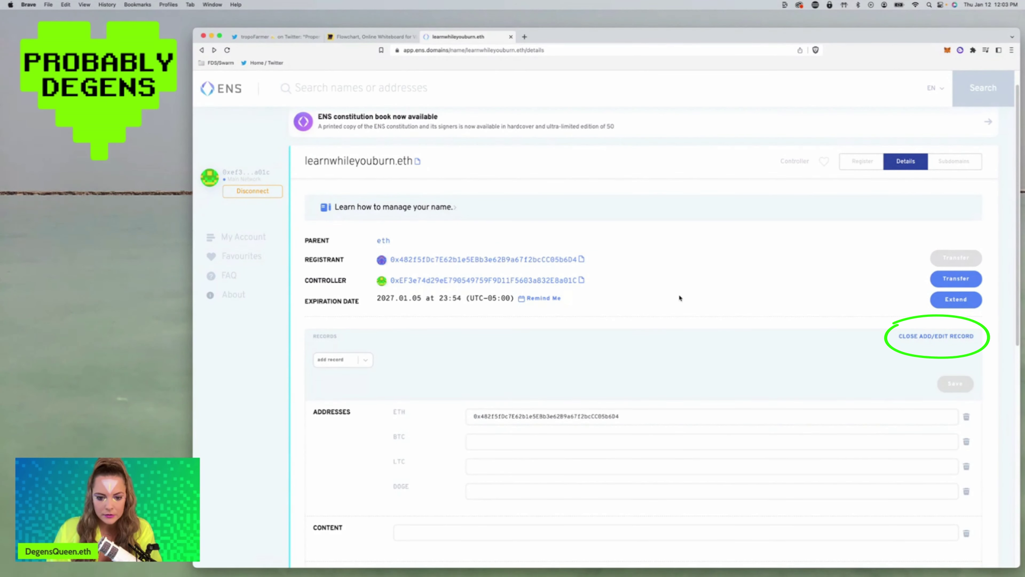
pyautogui.scroll(-1, 679, 293)
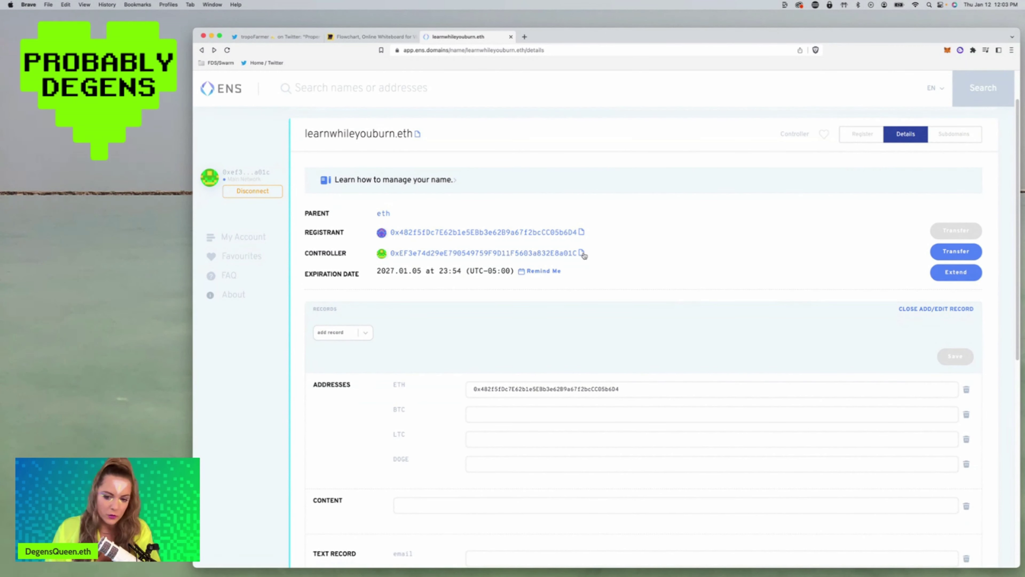
pyautogui.doubleClick(585, 388)
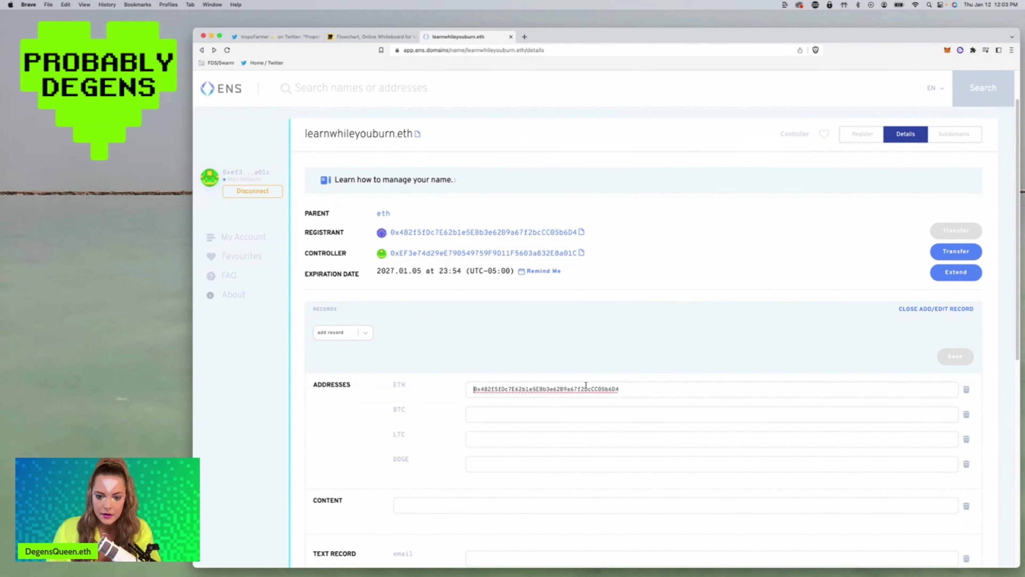
pyautogui.press('BackSpace')
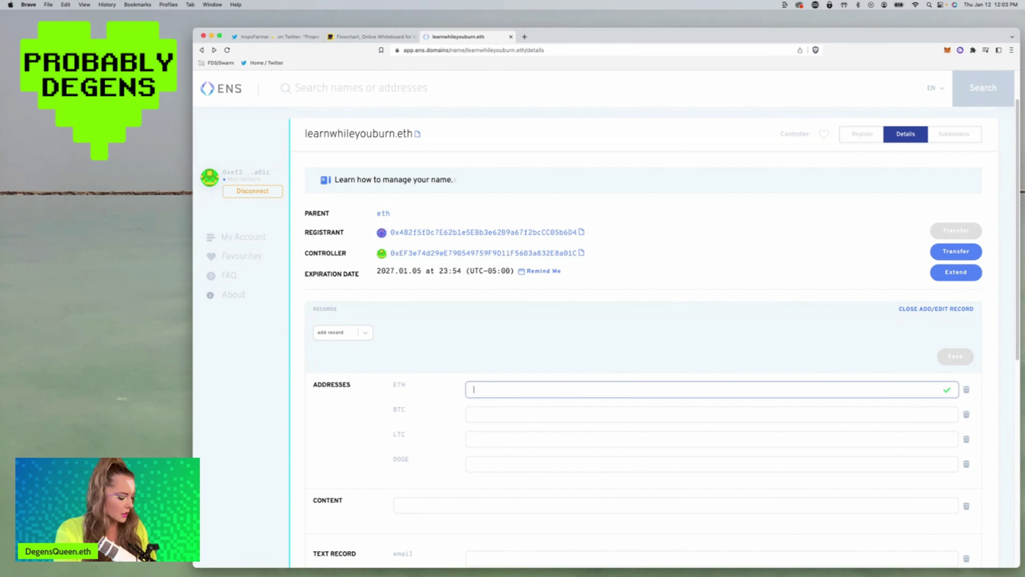
pyautogui.press('super+v')
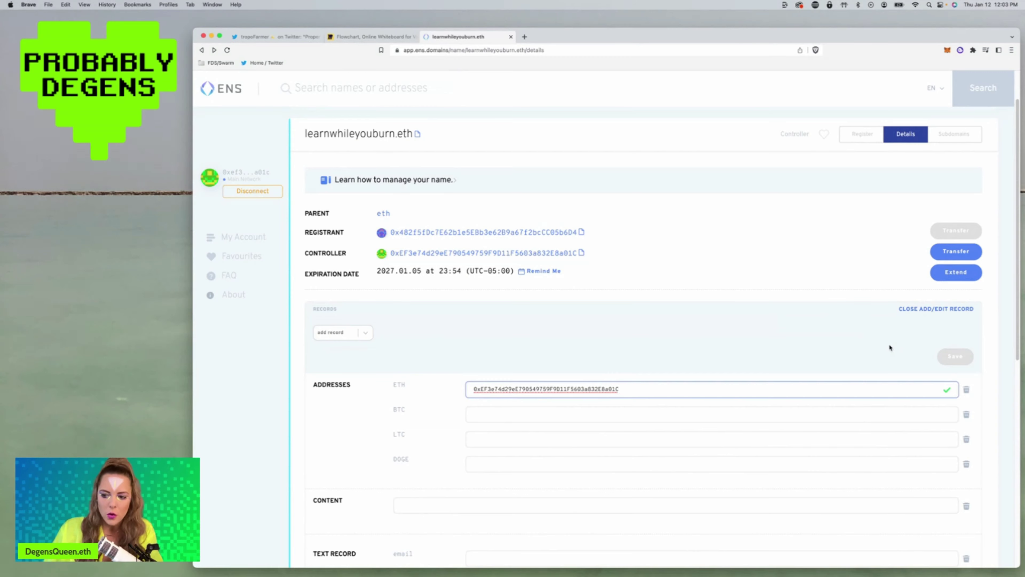
# Submit the edited ETH address record and approve its Set Addr transaction in the MetaMask wallet.
pyautogui.scroll(-2, 889, 348)
pyautogui.scroll(-9, 889, 348)
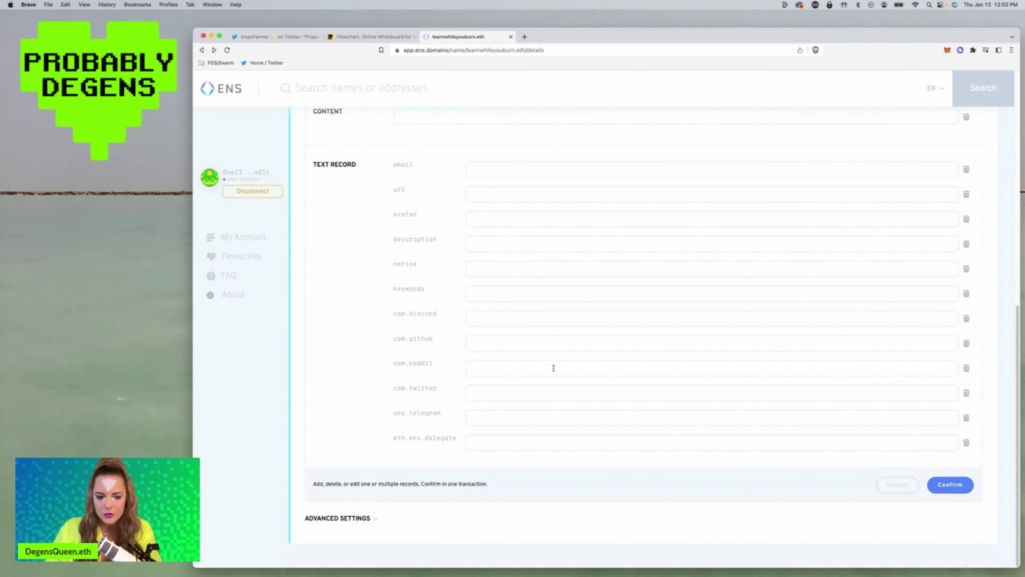
pyautogui.scroll(7, 627, 362)
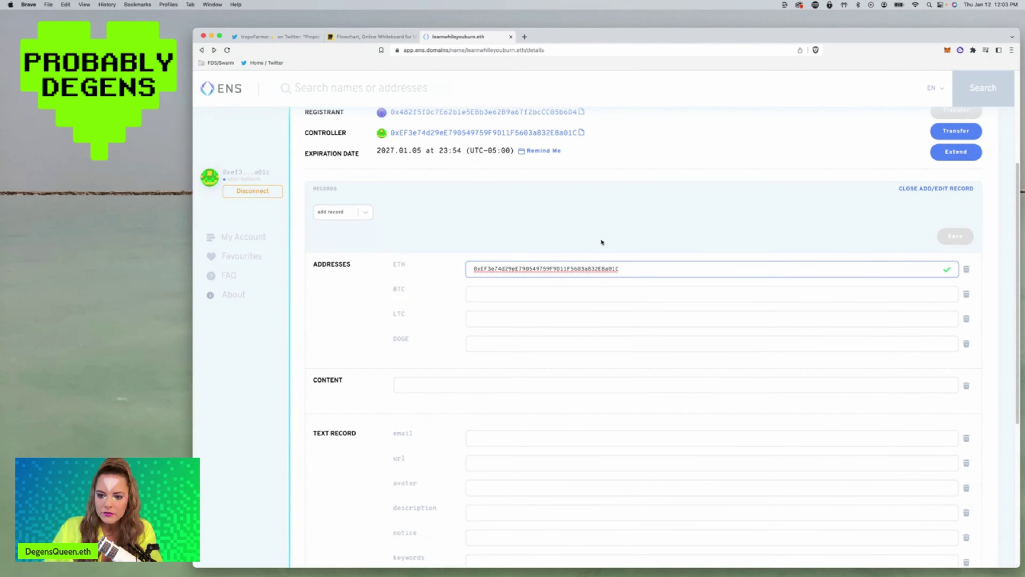
pyautogui.scroll(-2, 620, 404)
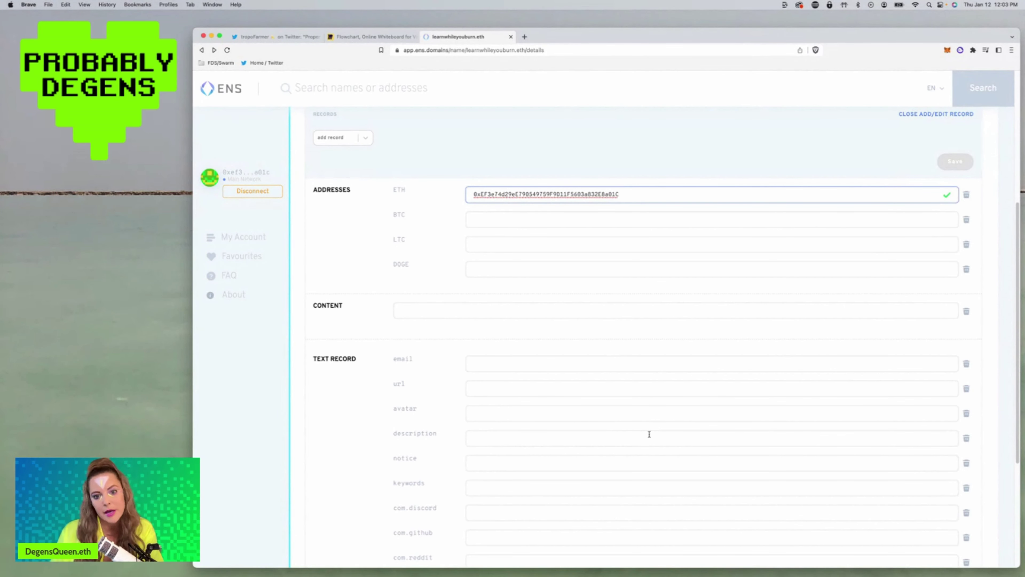
pyautogui.scroll(-1, 648, 434)
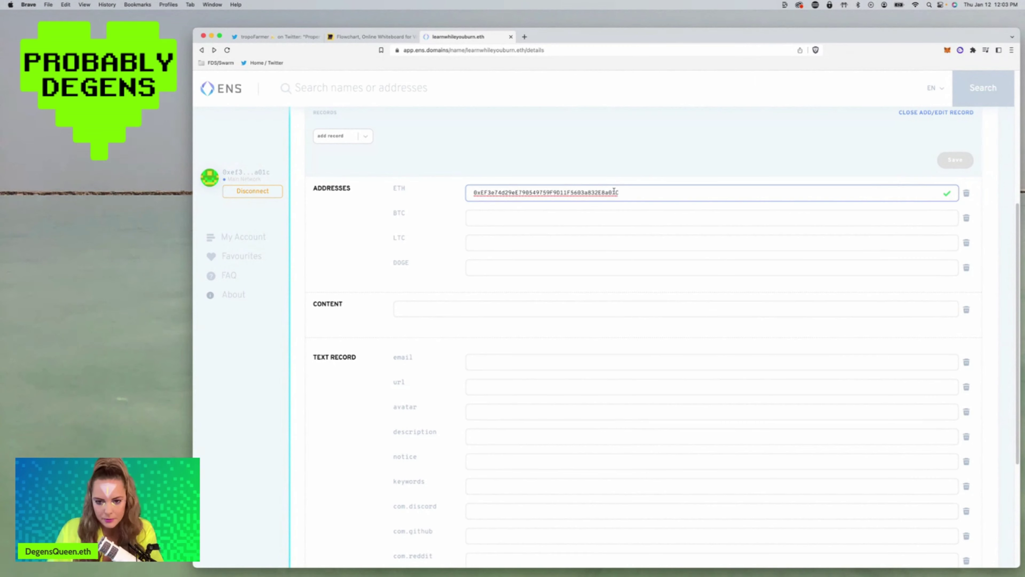
pyautogui.scroll(-5, 629, 220)
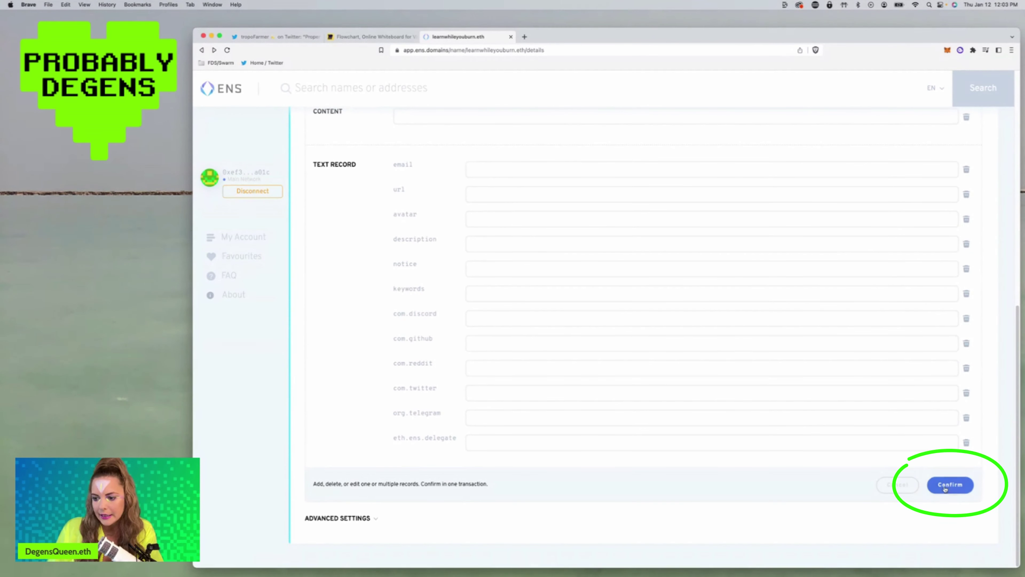
pyautogui.click(944, 487)
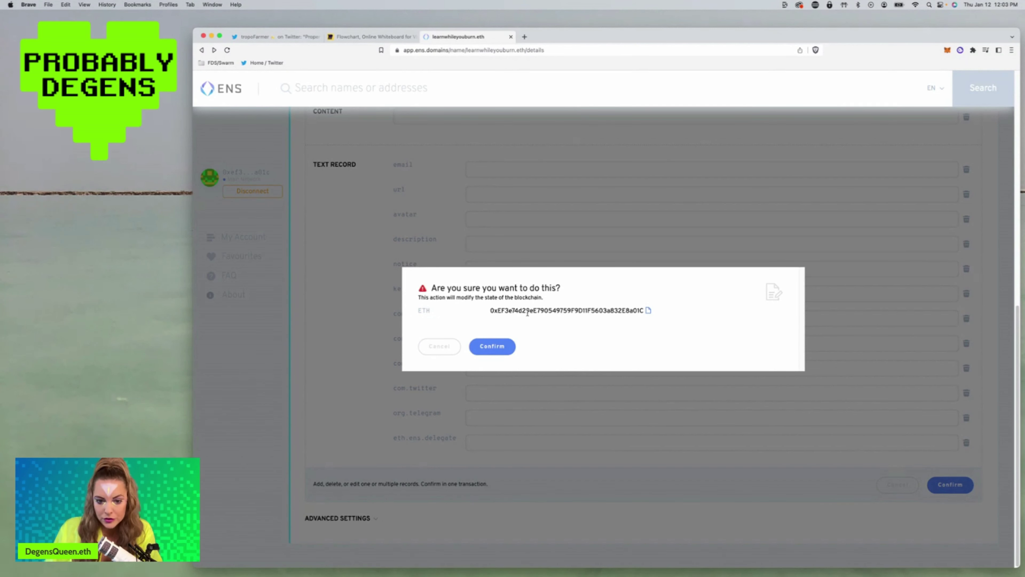
pyautogui.click(503, 348)
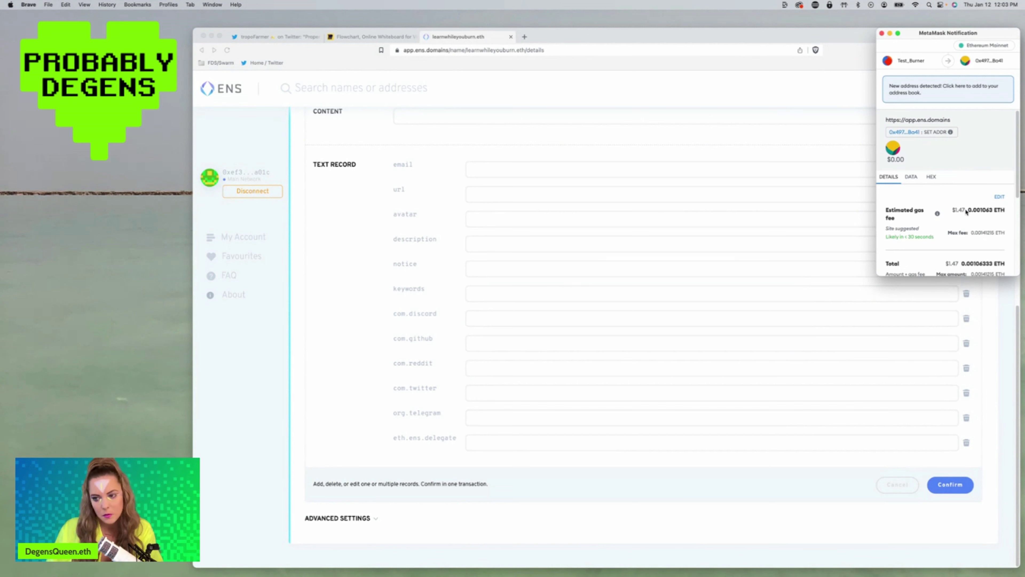
pyautogui.scroll(-3, 966, 212)
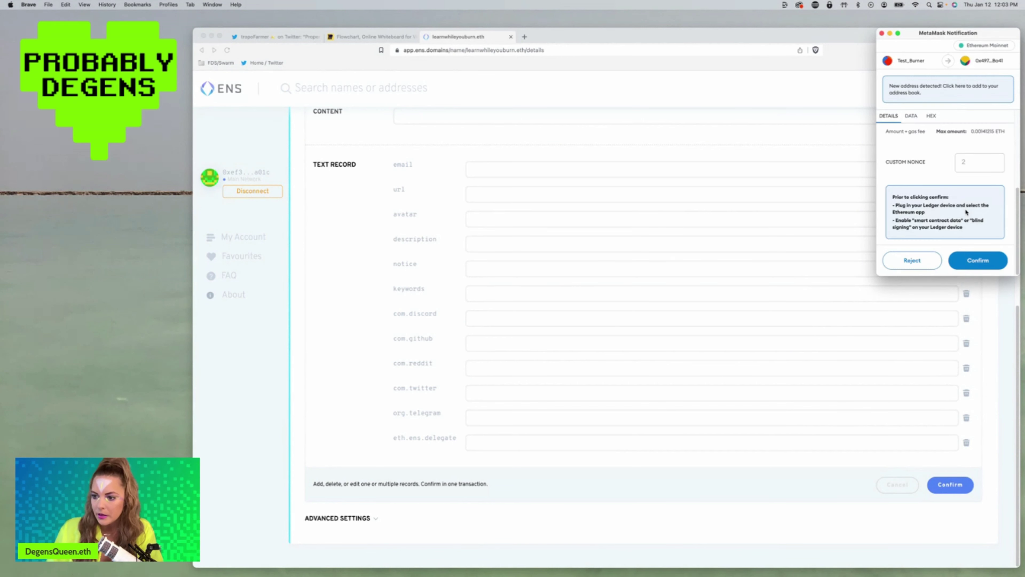
pyautogui.click(979, 267)
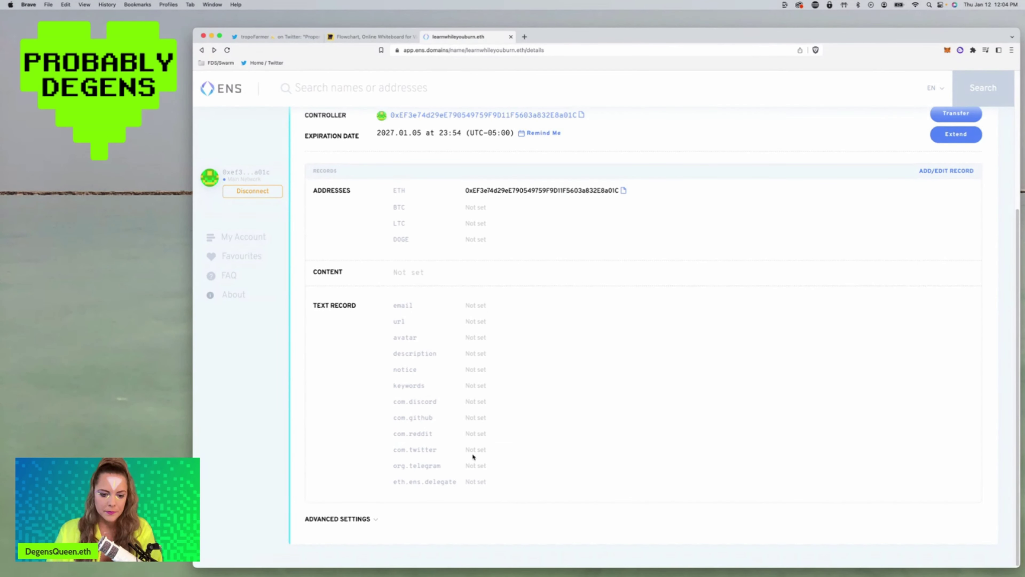
pyautogui.scroll(5, 521, 481)
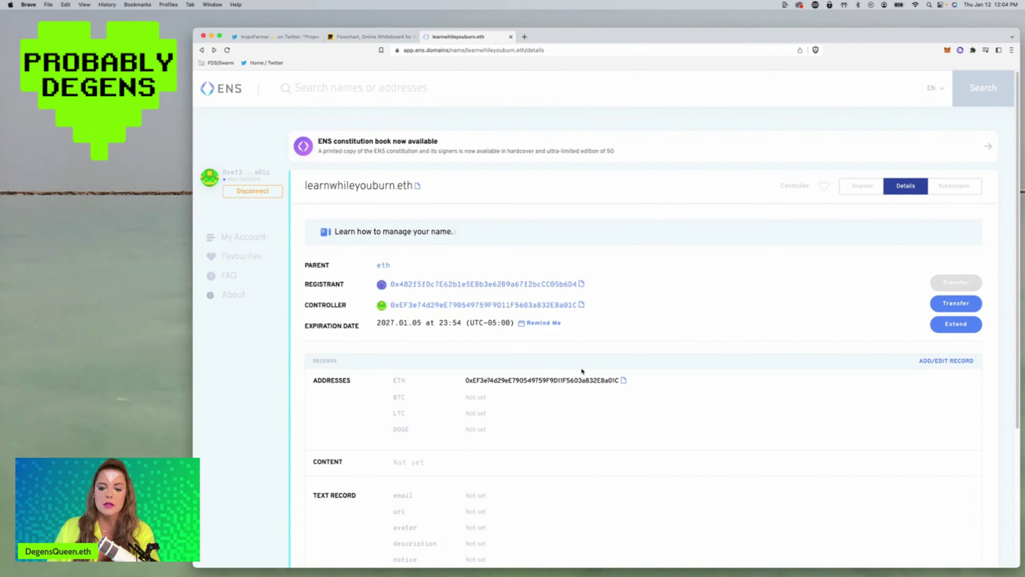
pyautogui.click(503, 306)
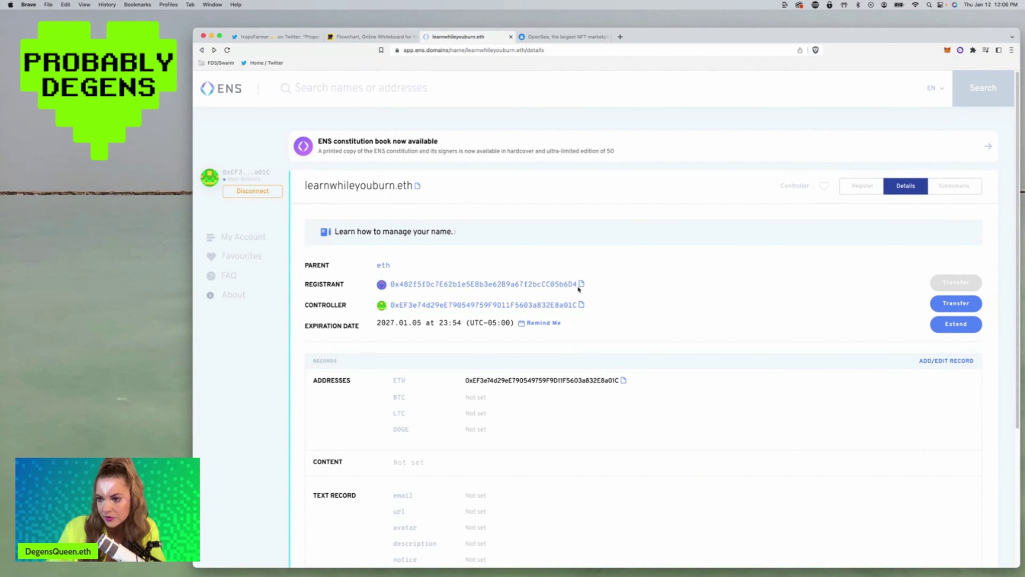
# Switch the active MetaMask account from Test_Burner to the ENS account.
pyautogui.click(946, 50)
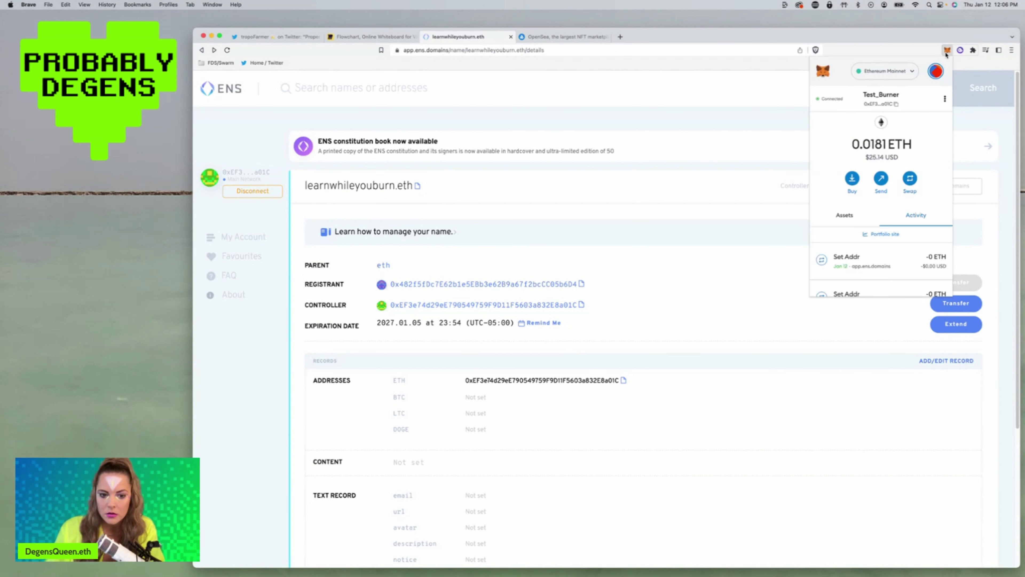
pyautogui.click(936, 71)
pyautogui.scroll(-2, 897, 154)
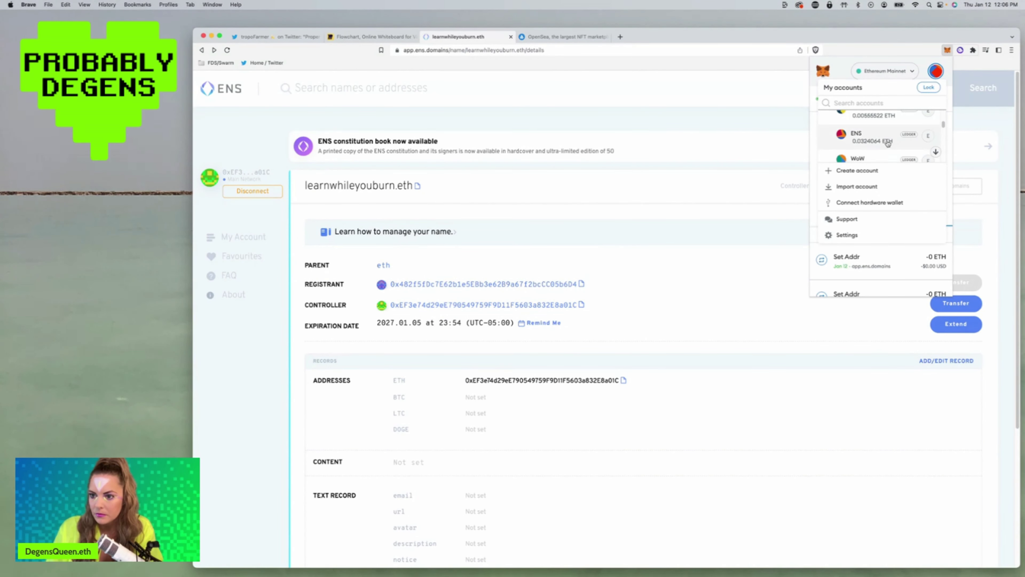
pyautogui.click(884, 137)
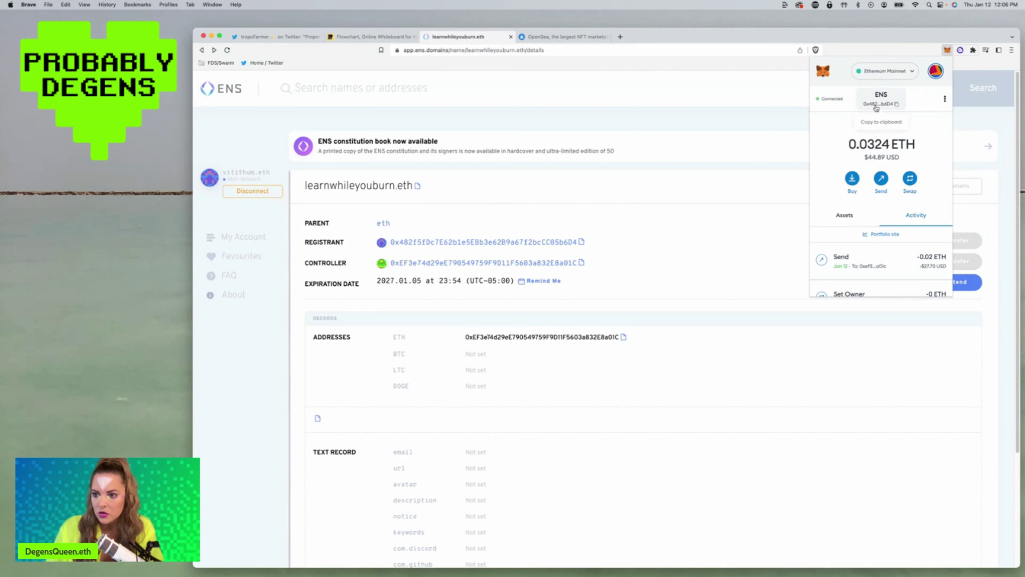
pyautogui.click(782, 125)
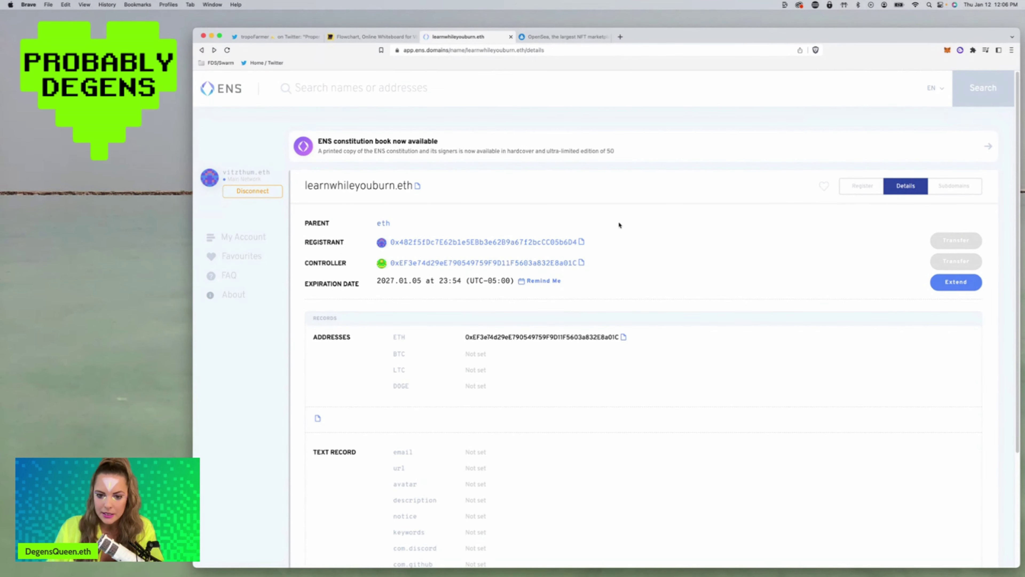
# Disconnect the wallet from the ENS site and reconnect it through MetaMask.
pyautogui.click(242, 192)
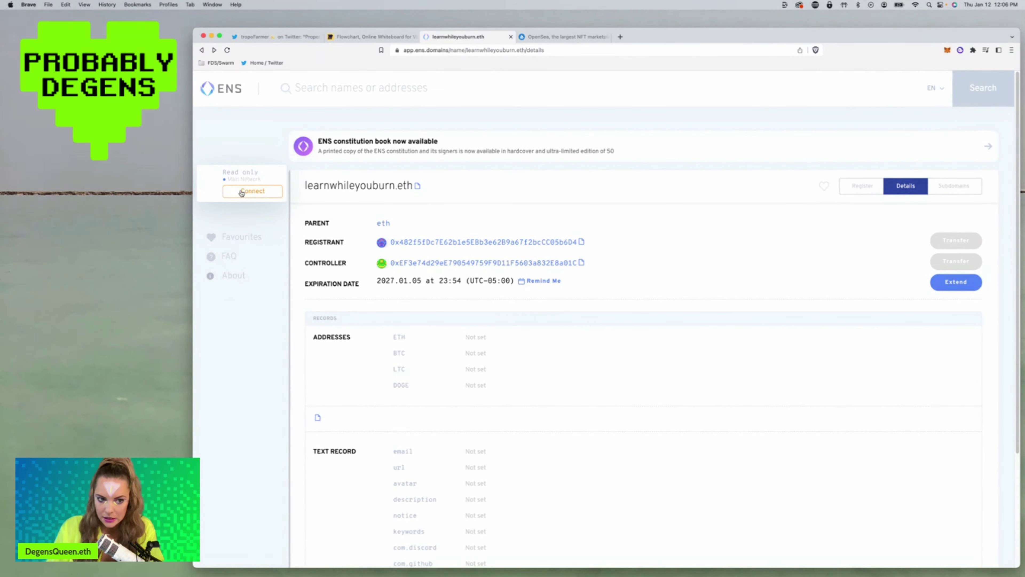
pyautogui.click(241, 192)
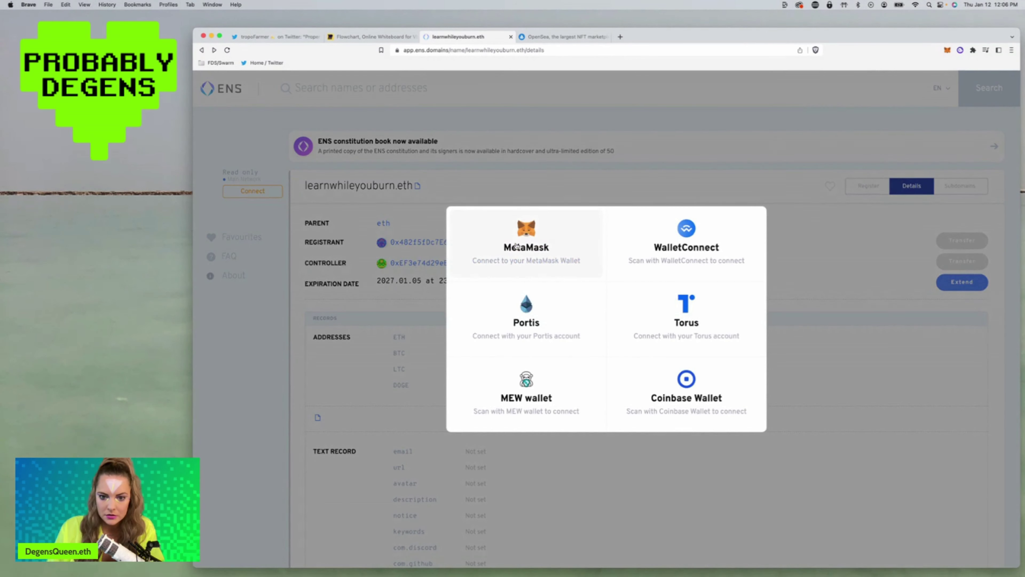
pyautogui.click(517, 245)
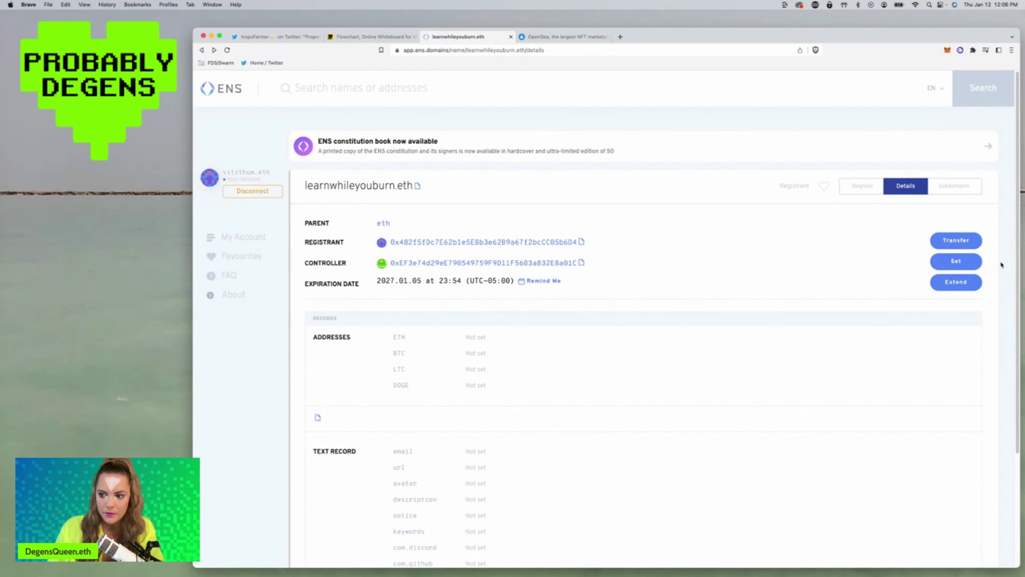
# Transfer the registrant of learnwhileyouburn.eth to the controller's wallet address and approve the transaction in MetaMask.
pyautogui.click(962, 242)
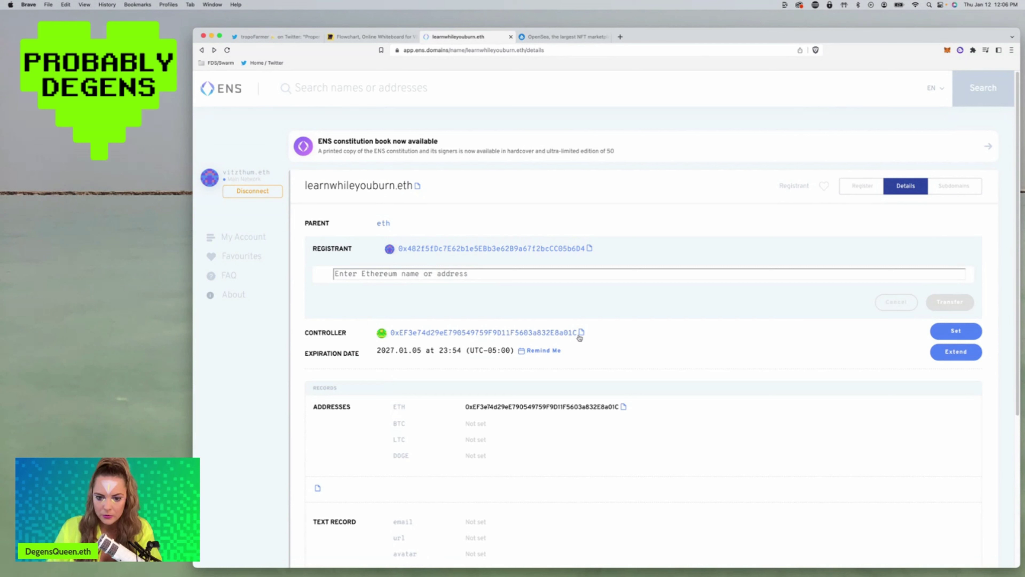
pyautogui.click(564, 272)
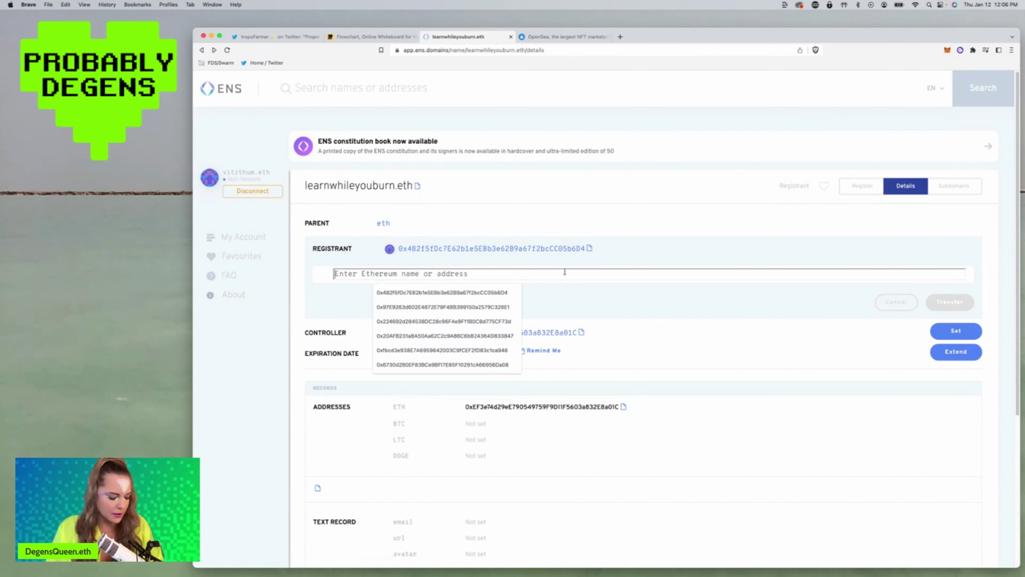
pyautogui.press('super+v')
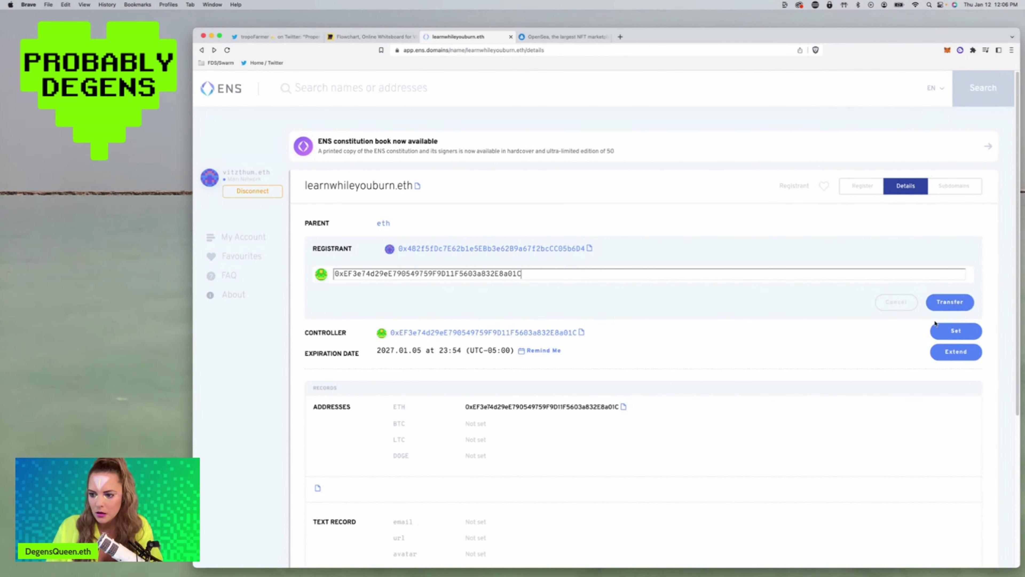
pyautogui.click(951, 303)
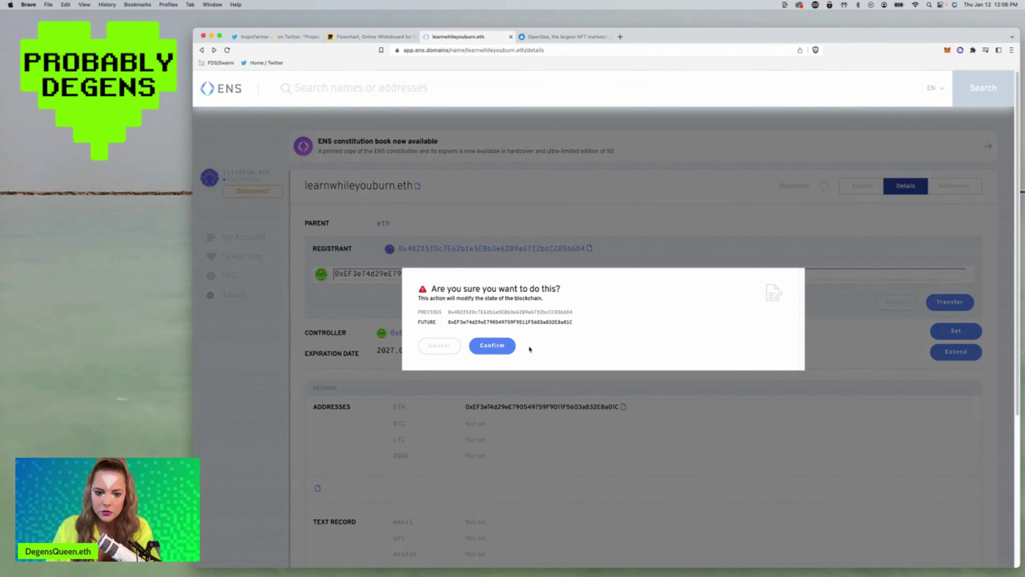
pyautogui.click(507, 346)
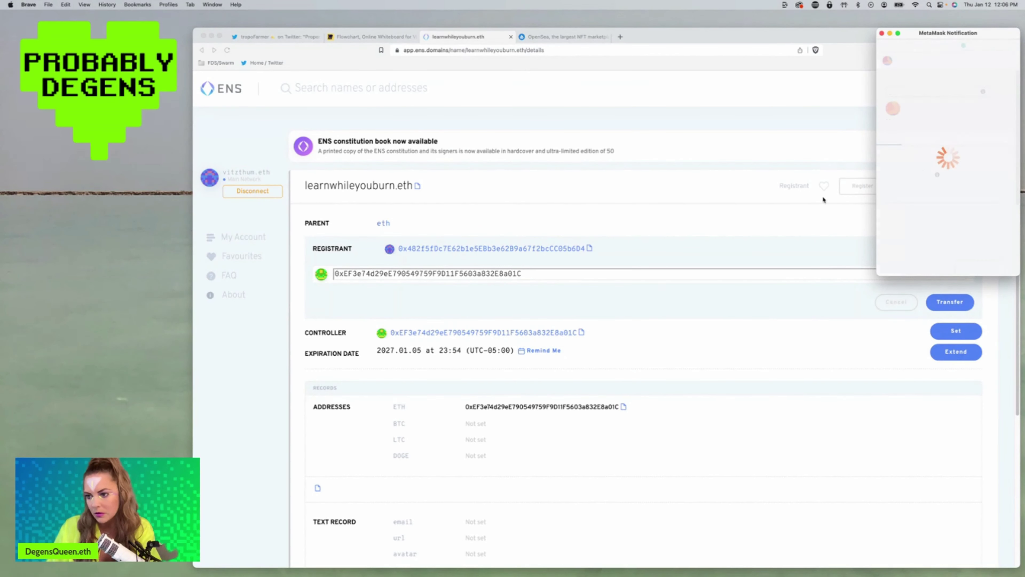
pyautogui.click(975, 267)
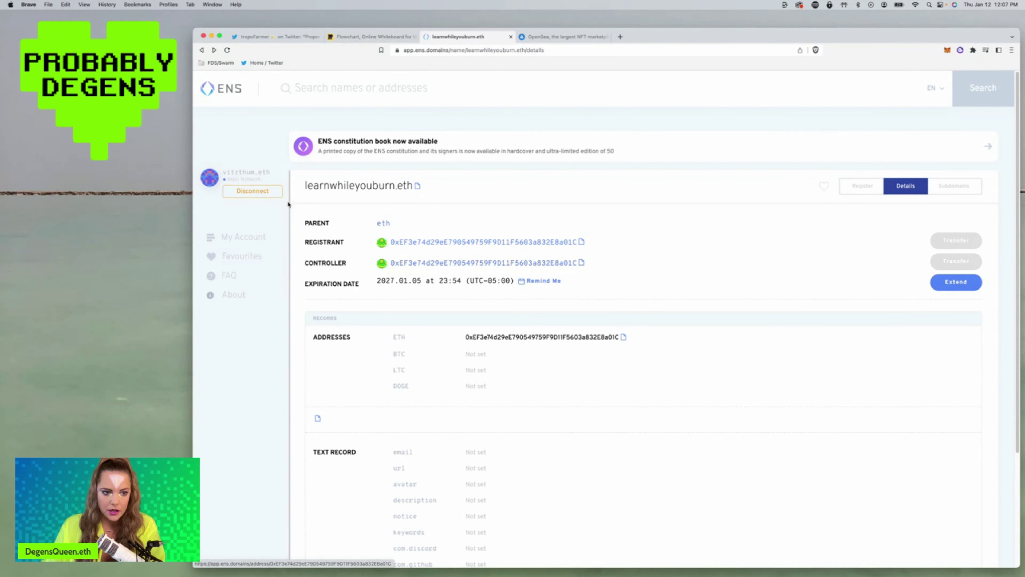
# Disconnect the wallet from the ENS site and switch the active MetaMask account to Test_Burner.
pyautogui.click(252, 191)
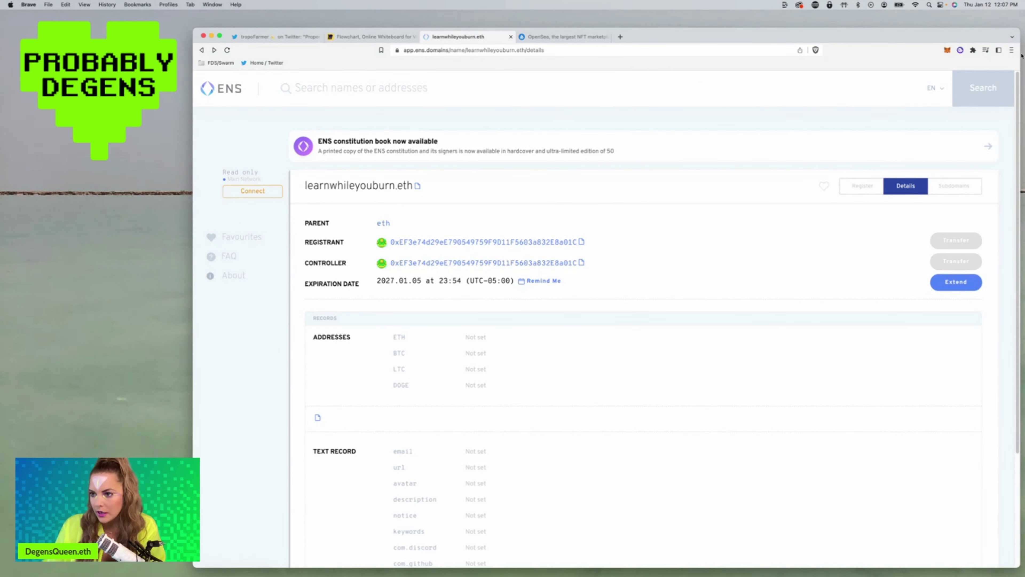
pyautogui.click(947, 51)
pyautogui.click(935, 71)
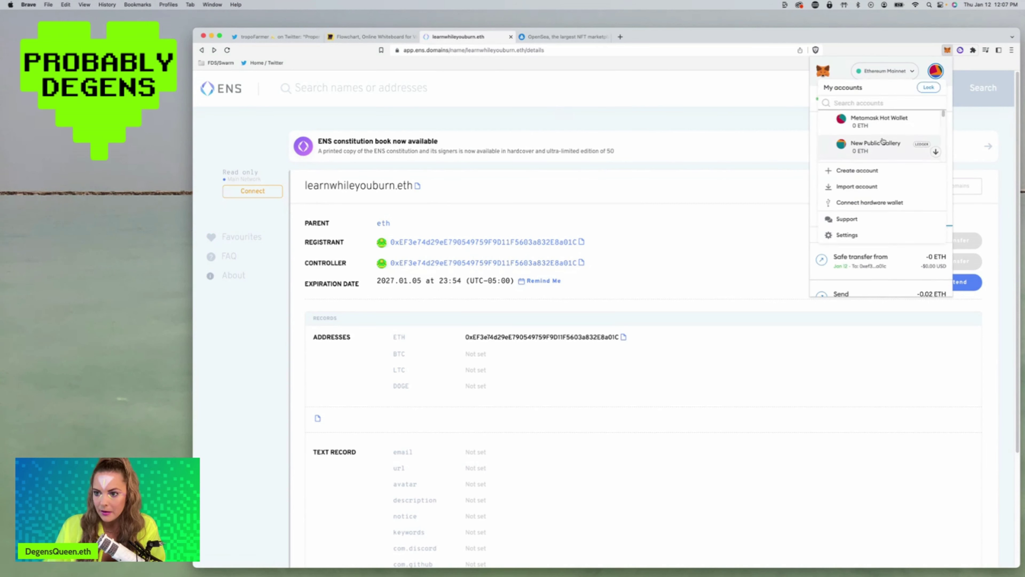
pyautogui.scroll(-5, 882, 140)
pyautogui.click(879, 148)
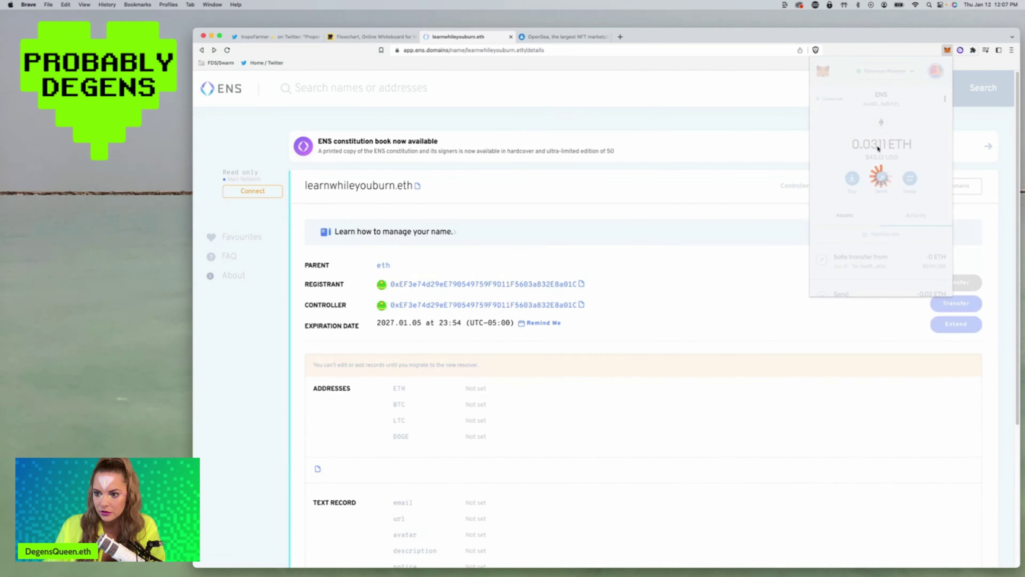
# Reconnect the wallet to the ENS site through MetaMask and review the registrant and controller of learnwhileyouburn.eth.
pyautogui.click(258, 193)
pyautogui.click(551, 245)
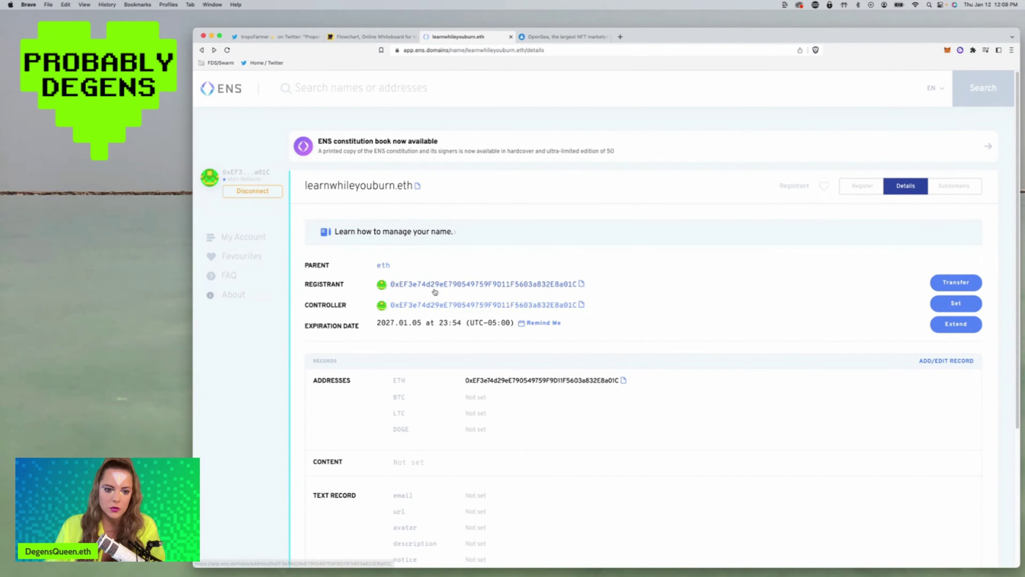
pyautogui.scroll(-1, 524, 285)
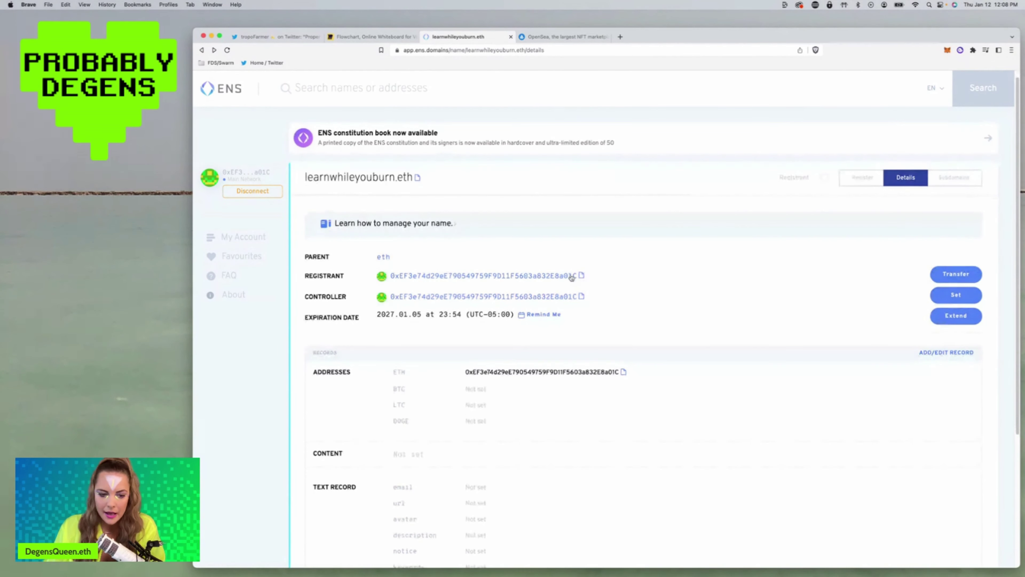
# Open the connected wallet's ENS account page and copy its full wallet address.
pyautogui.click(241, 237)
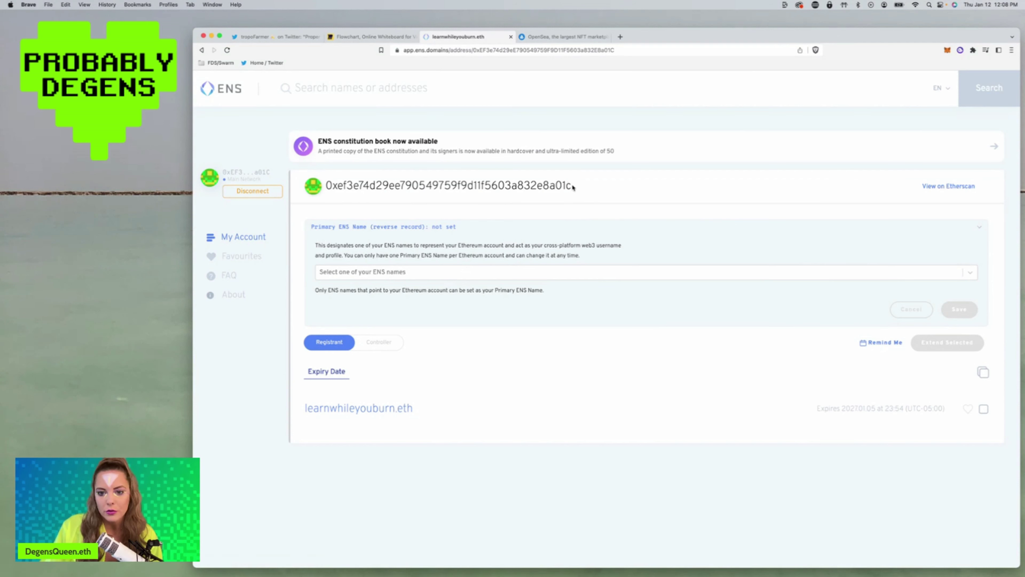
pyautogui.moveTo(573, 187); pyautogui.dragTo(328, 184)
pyautogui.press('super+c')
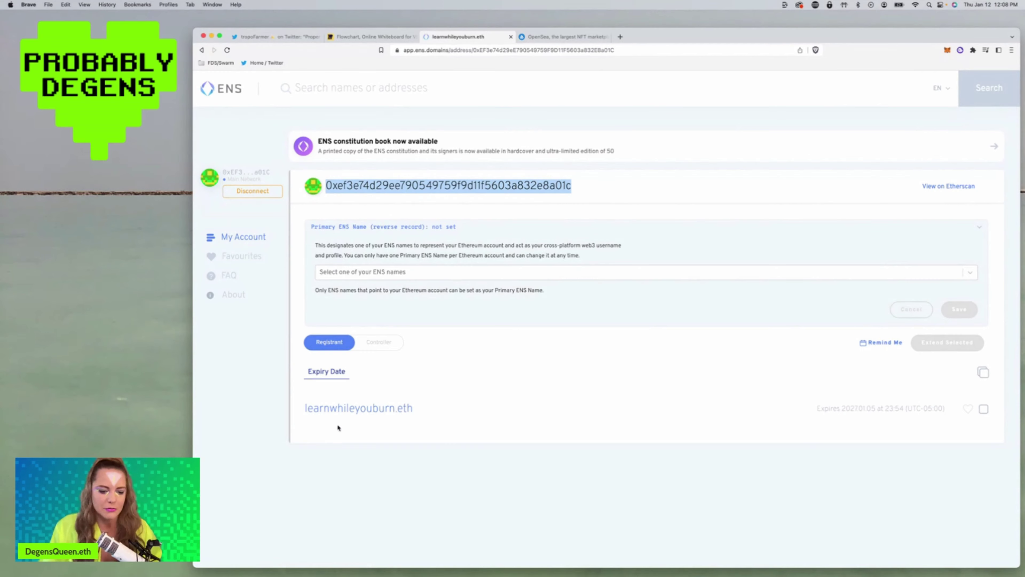
# Switch to OpenSea and open the wallet's profile by appending the copied address to the site URL.
pyautogui.click(550, 38)
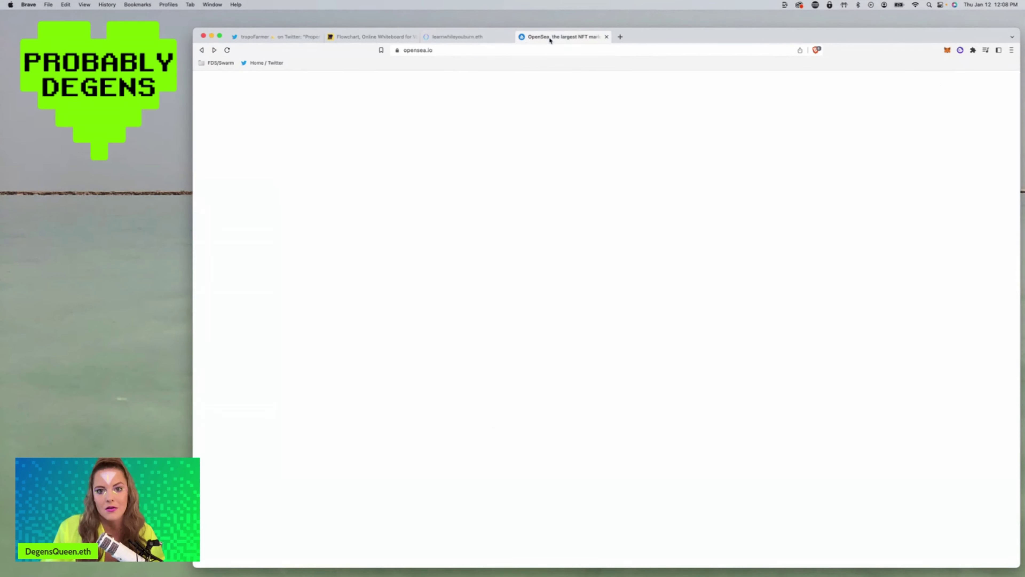
pyautogui.click(453, 51)
pyautogui.click(453, 51)
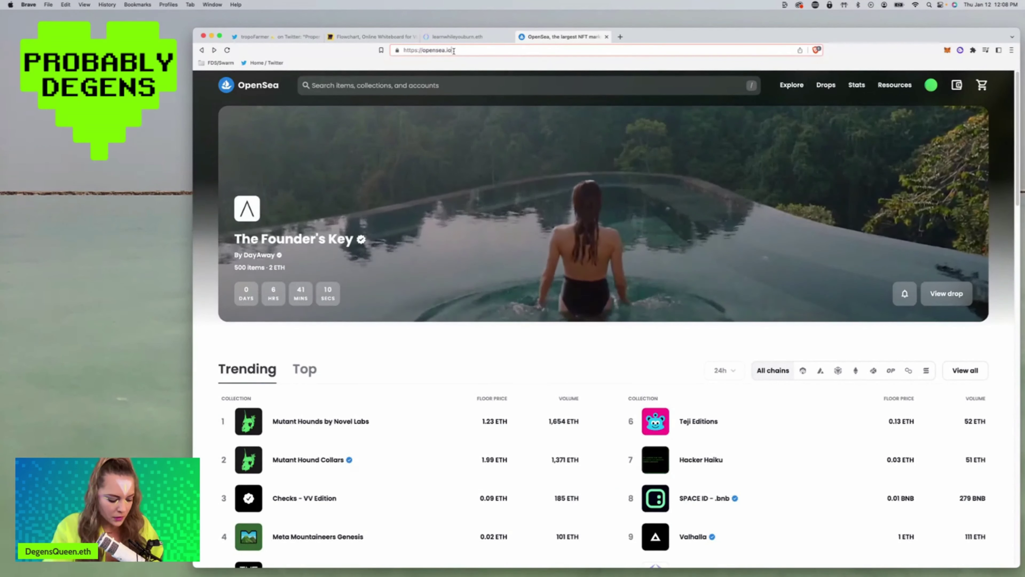
pyautogui.write('/')
pyautogui.press('super+v')
pyautogui.press('Return')
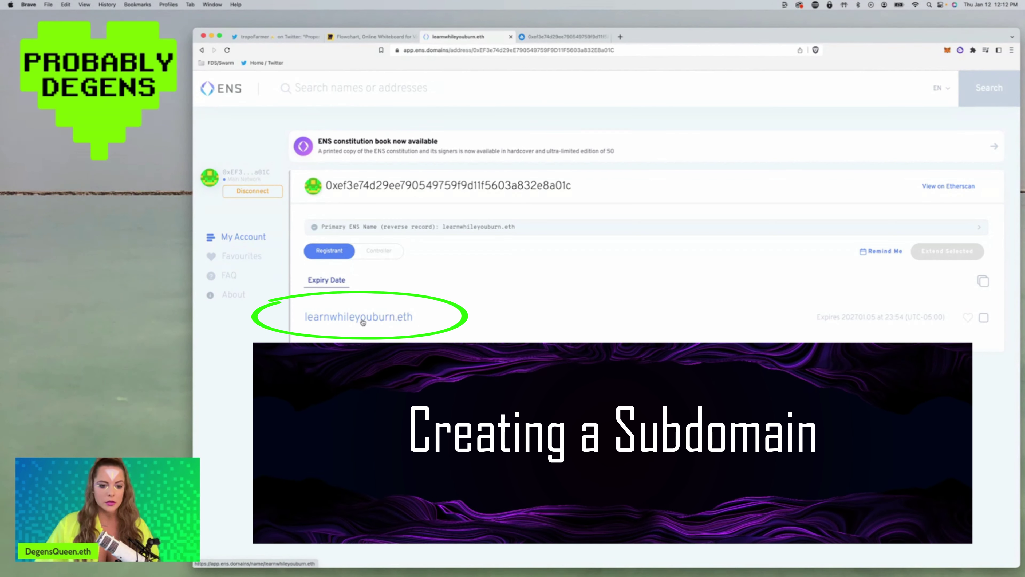
# Open learnwhileyouburn.eth from the ENS account page and show its list of subdomains.
pyautogui.click(363, 319)
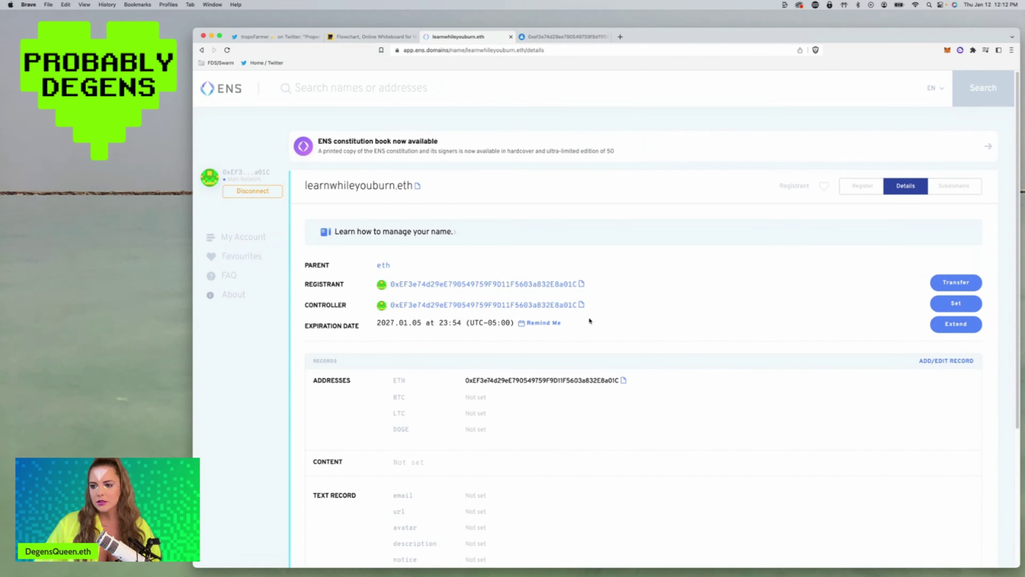
pyautogui.click(861, 186)
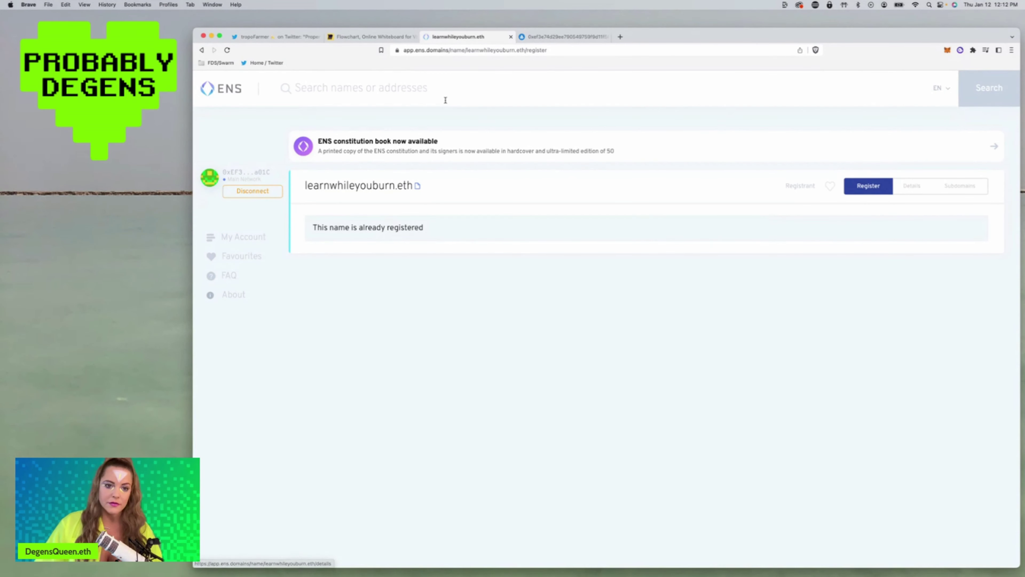
pyautogui.click(906, 188)
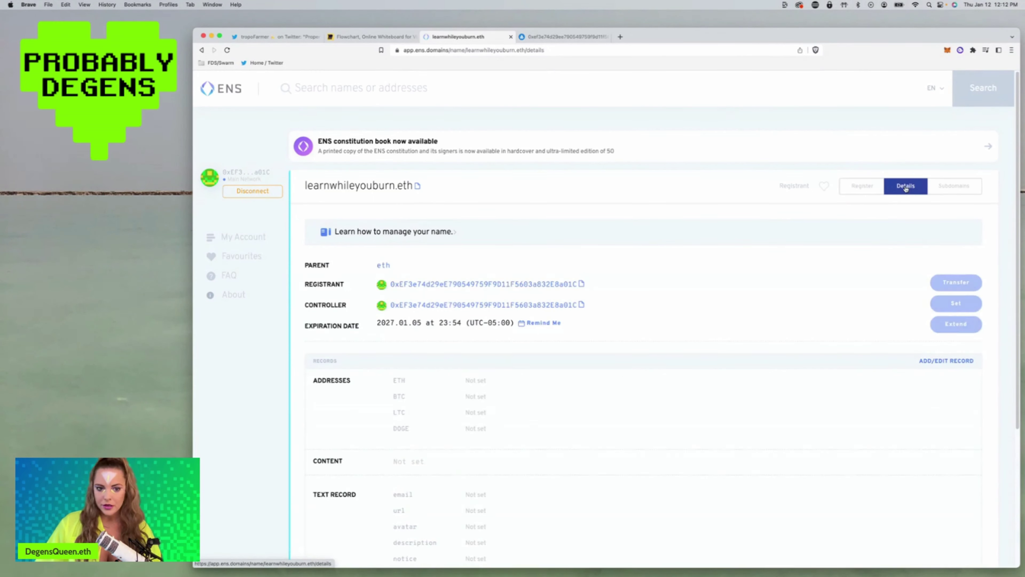
pyautogui.click(968, 188)
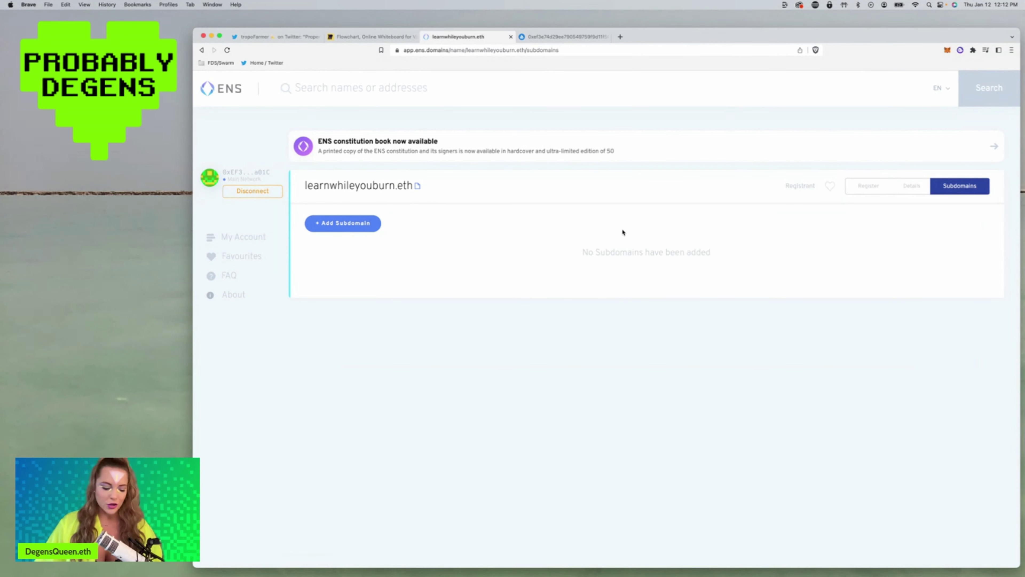
# Add the subdomain "mint" to learnwhileyouburn.eth and approve its Set Subnode Record transaction in MetaMask.
pyautogui.click(370, 225)
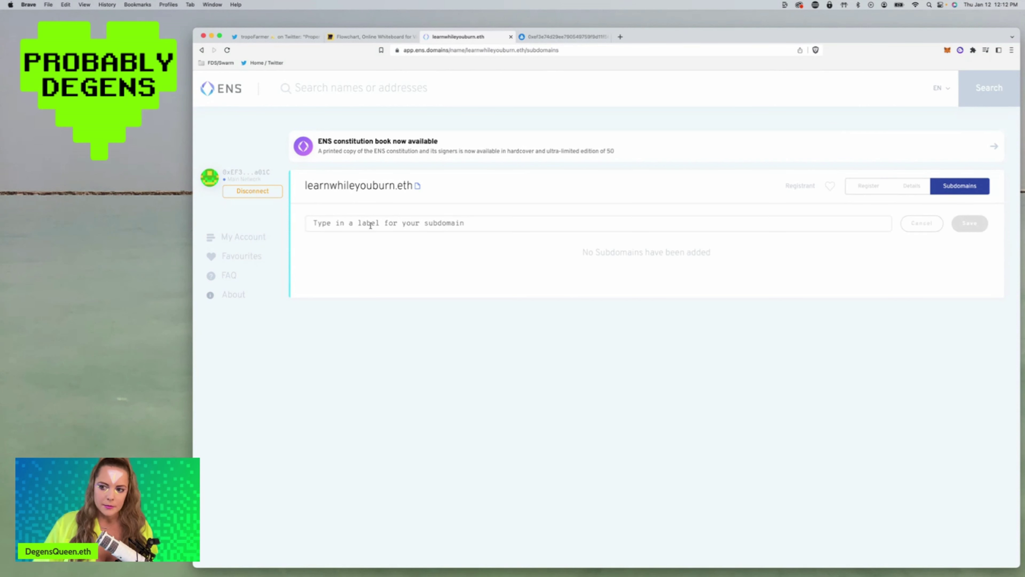
pyautogui.write('mint')
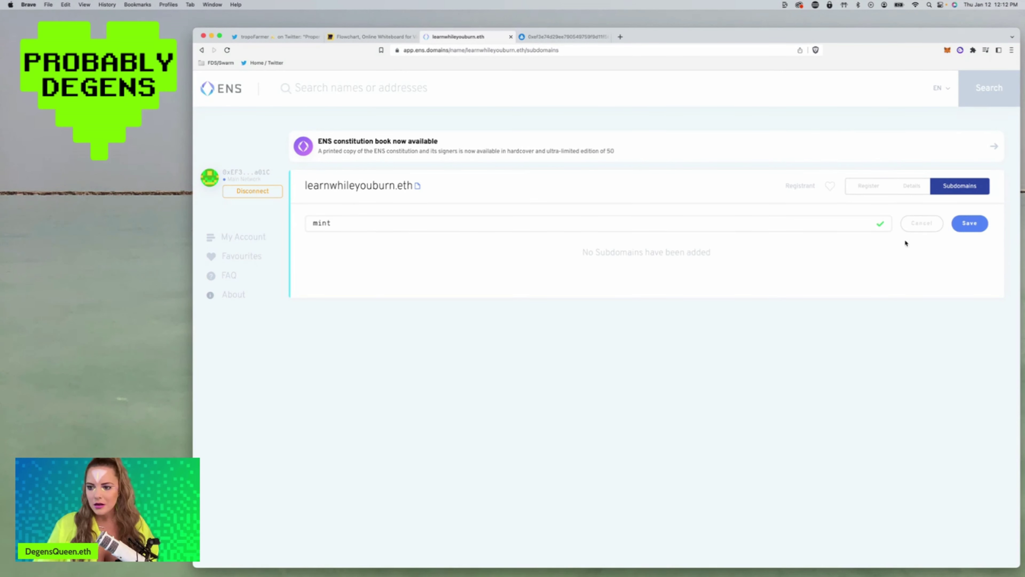
pyautogui.click(968, 223)
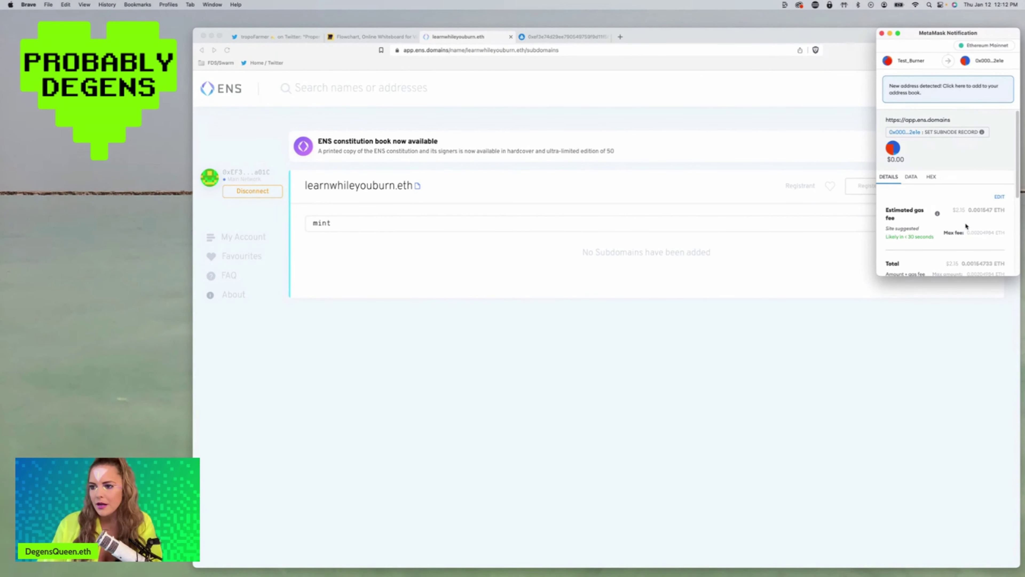
pyautogui.scroll(-5, 965, 214)
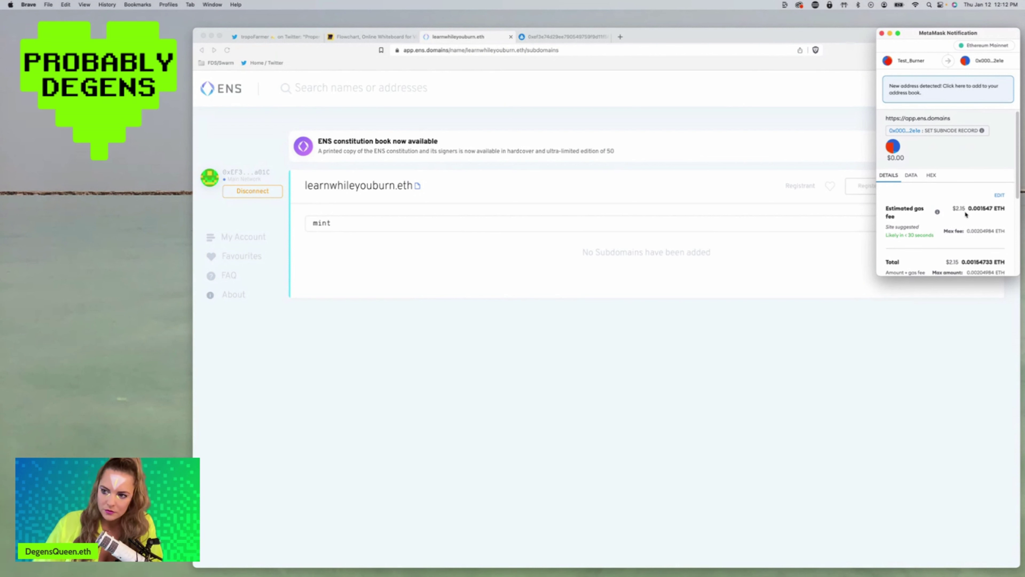
pyautogui.click(972, 259)
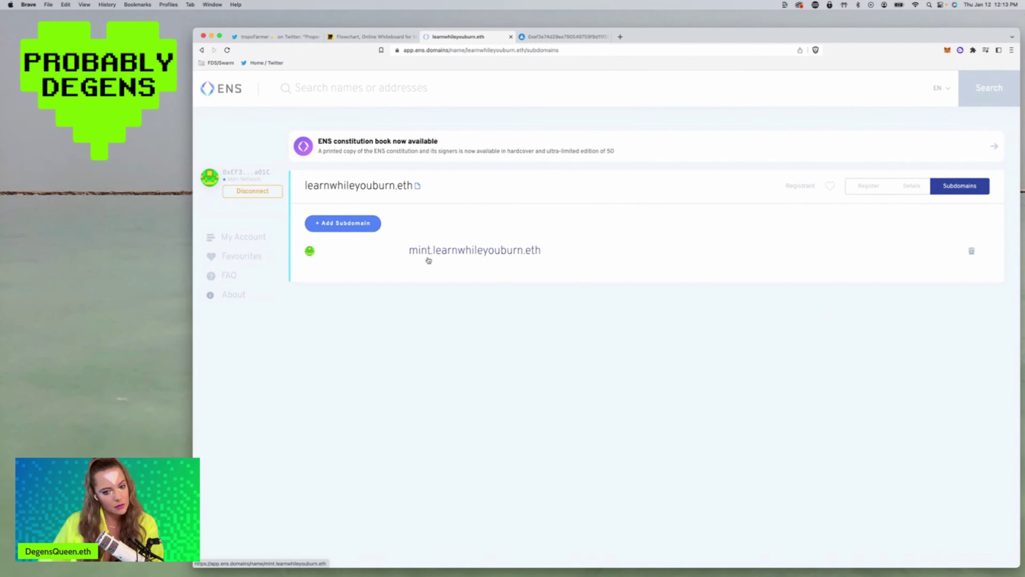
# Open mint.learnwhileyouburn.eth and review its controller and address records.
pyautogui.click(462, 251)
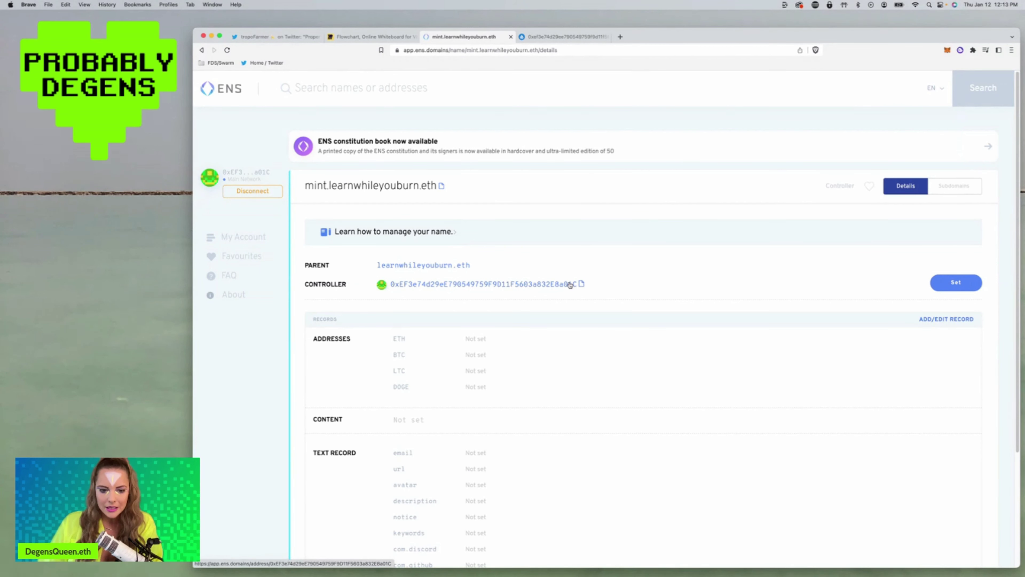
pyautogui.scroll(-2, 605, 342)
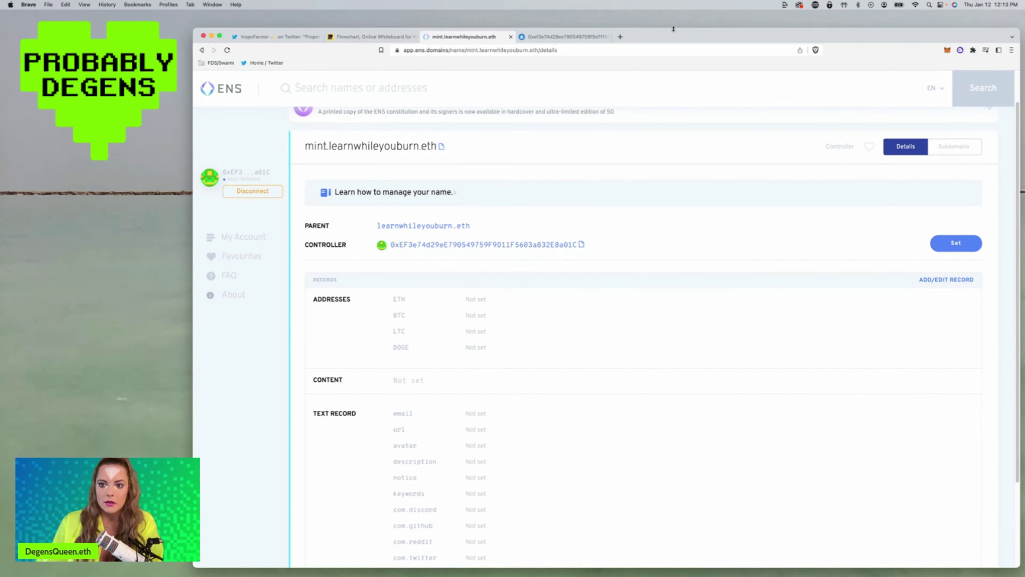
pyautogui.moveTo(894, 43); pyautogui.dragTo(863, 27)
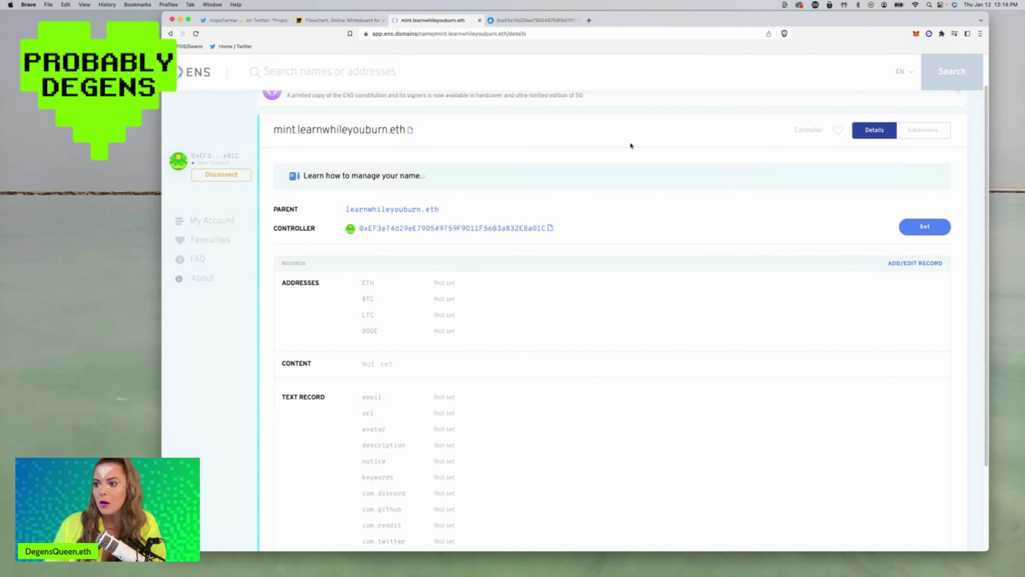
# Start connecting a hardware wallet in MetaMask, choosing Ledger and the paired Nano X device.
pyautogui.click(915, 36)
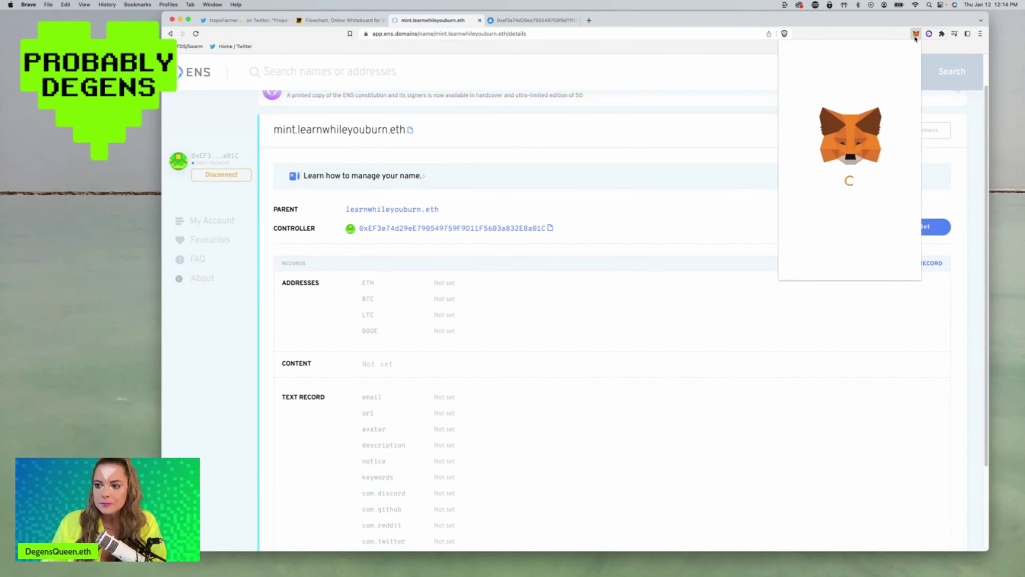
pyautogui.click(906, 54)
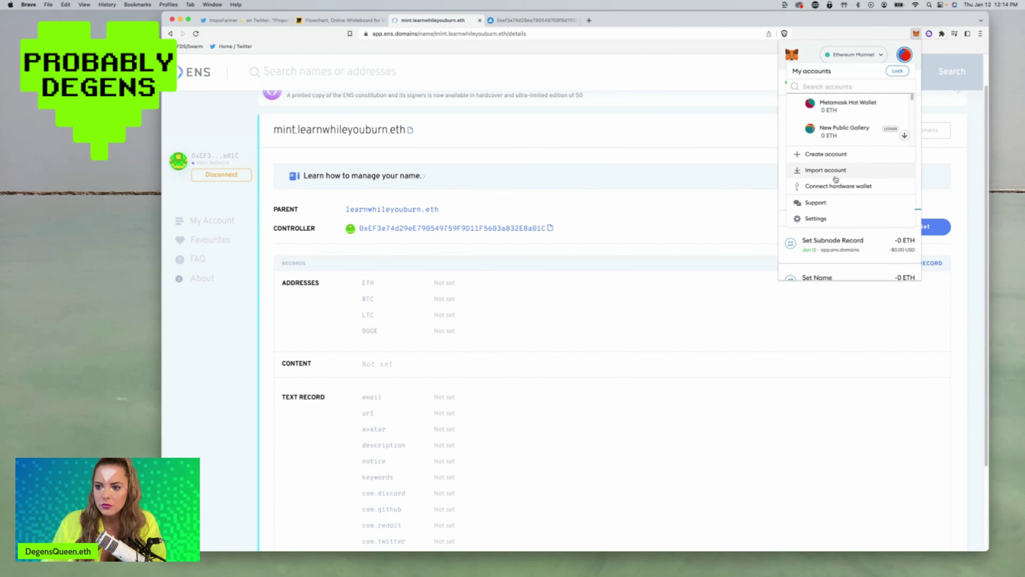
pyautogui.click(834, 185)
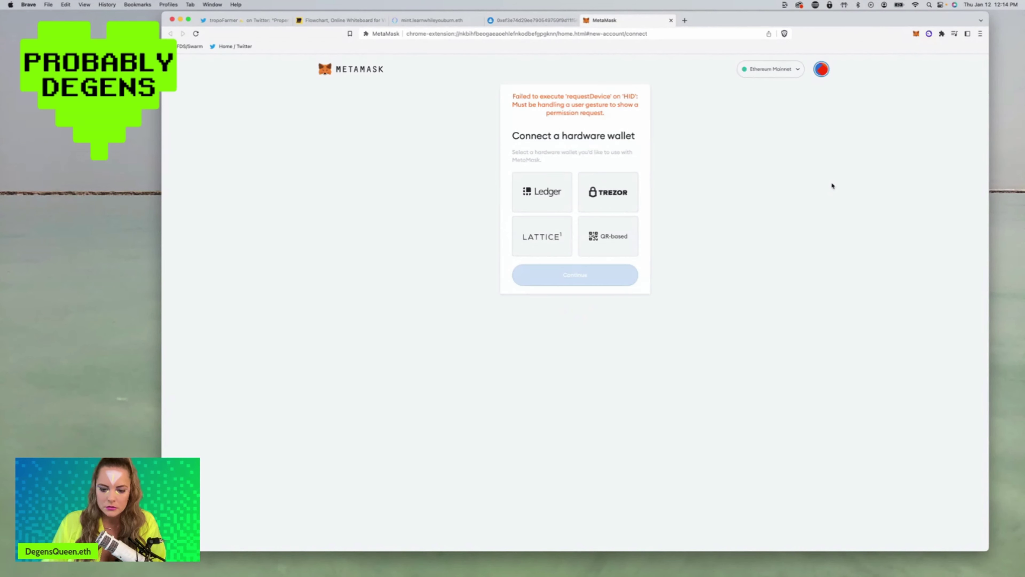
pyautogui.click(534, 193)
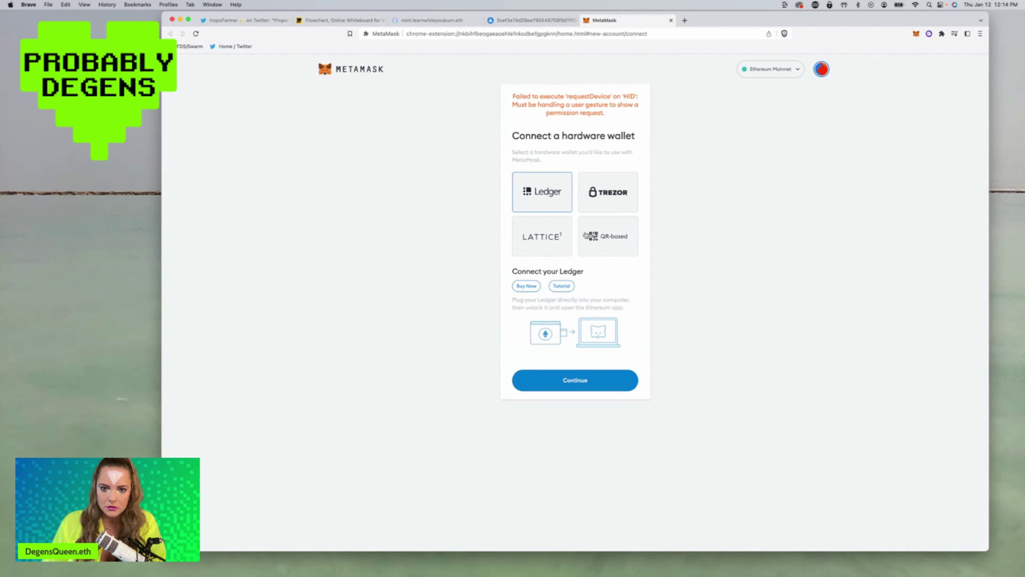
pyautogui.click(542, 371)
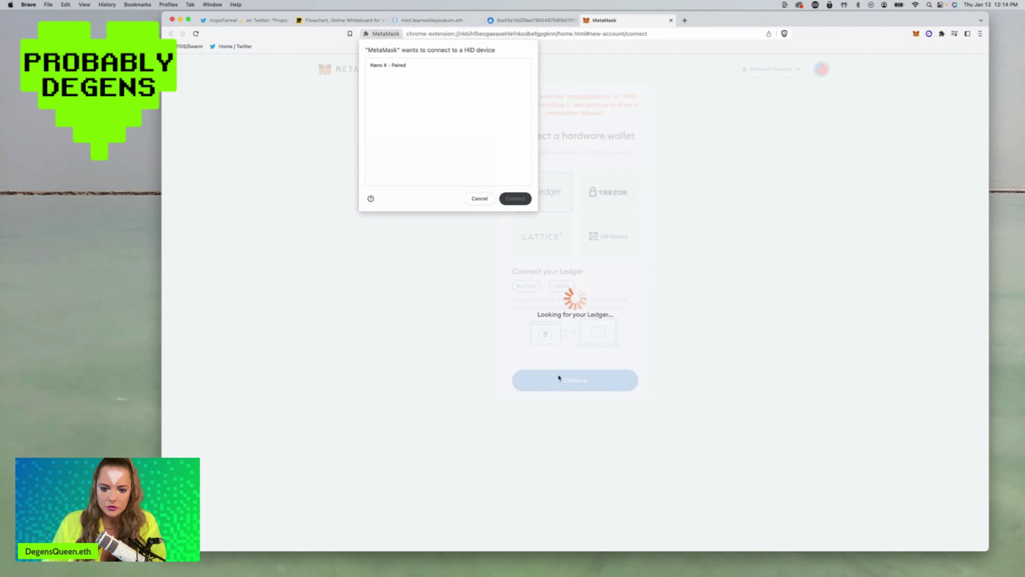
pyautogui.click(405, 67)
pyautogui.click(523, 198)
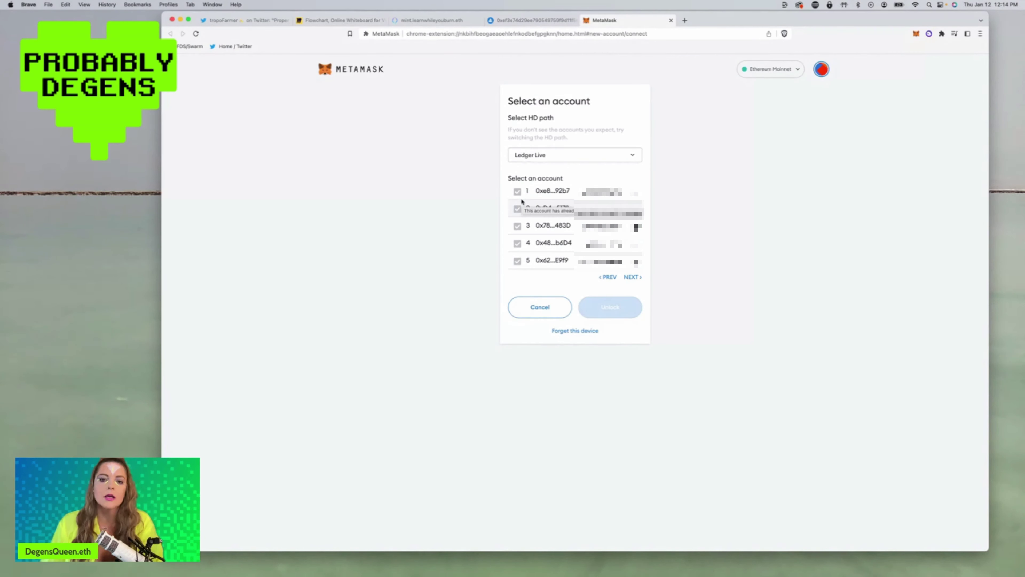
# Go to the next set of Ledger accounts, reconnecting the Nano X, and unlock account 8 for MetaMask.
pyautogui.click(631, 278)
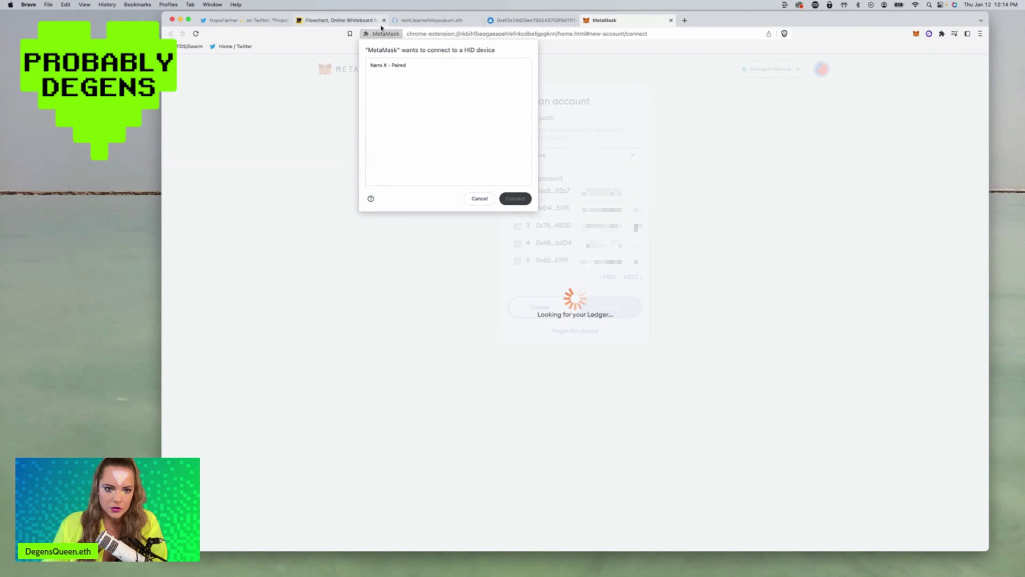
pyautogui.click(399, 66)
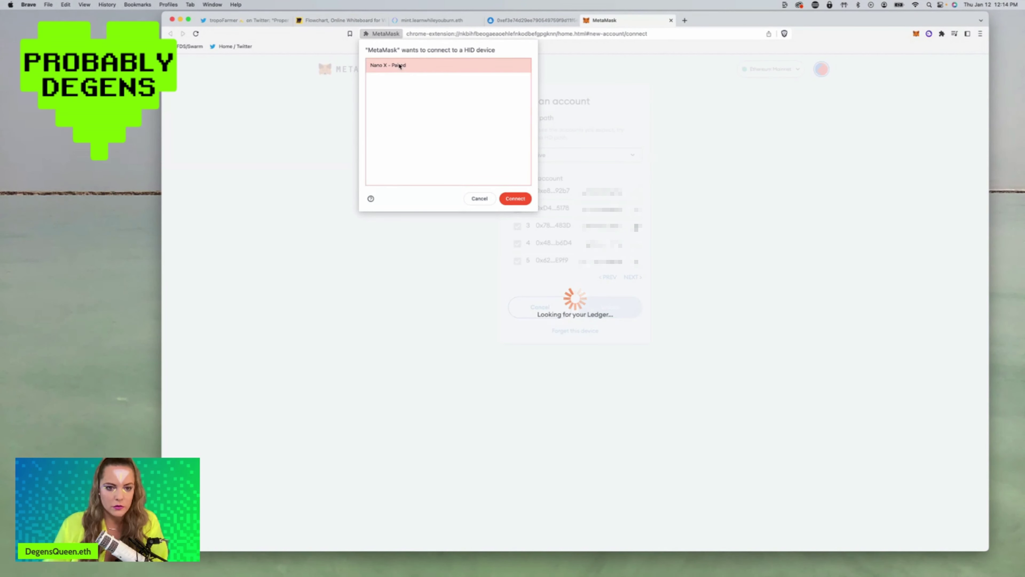
pyautogui.click(516, 201)
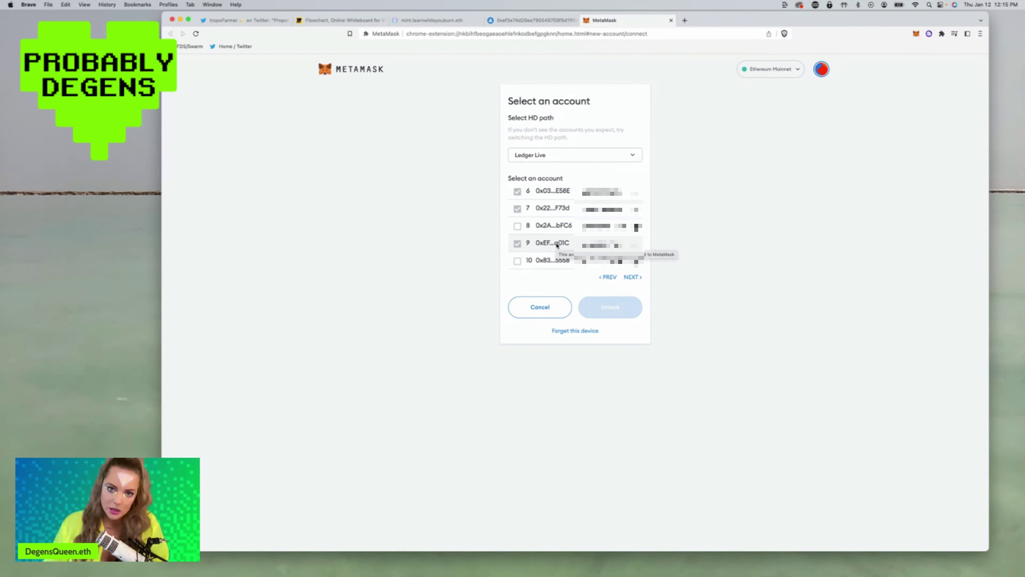
pyautogui.click(517, 226)
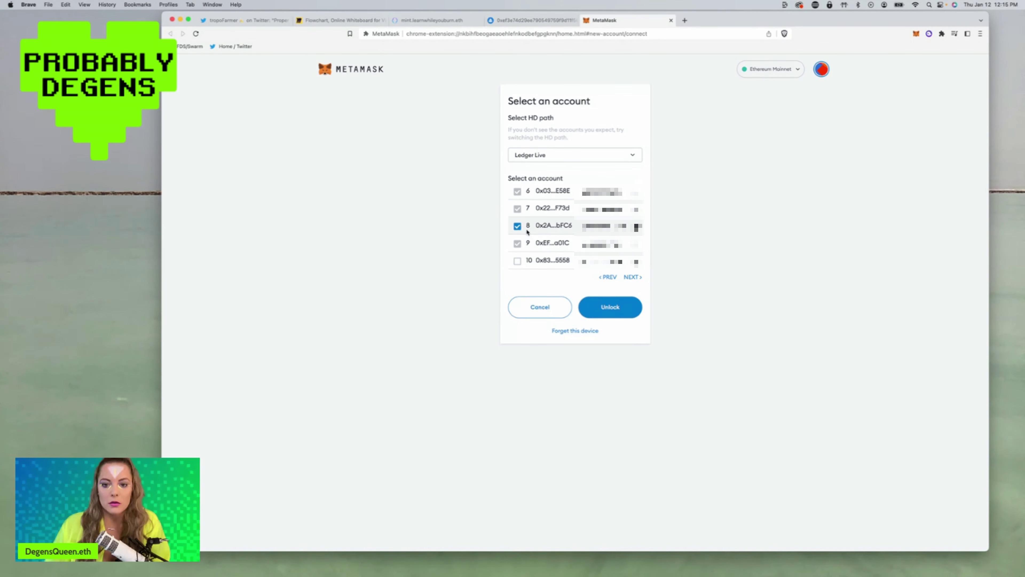
pyautogui.click(618, 310)
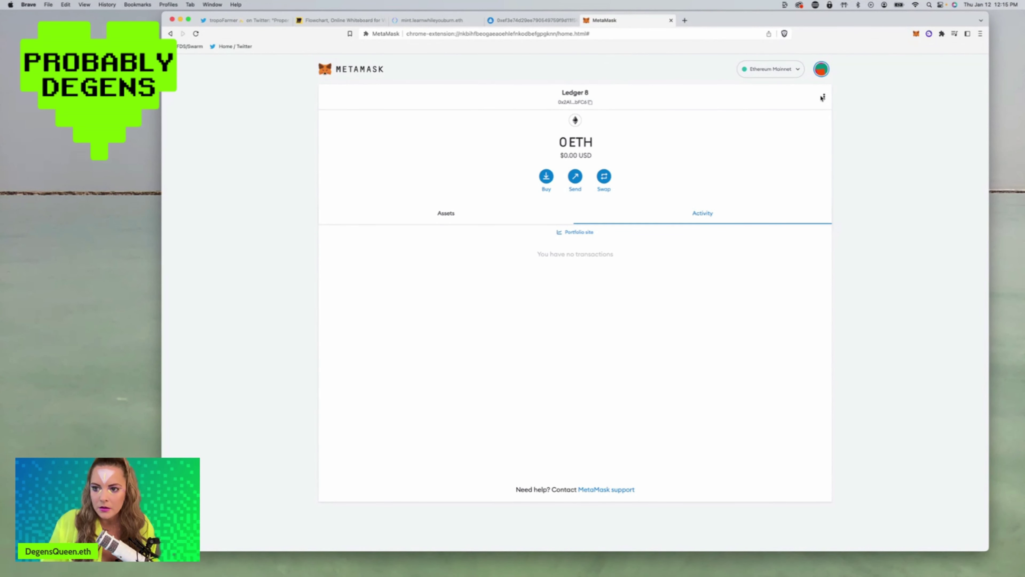
# Rename the Ledger 8 account to "mint Learn Burn" in its account details and close them.
pyautogui.click(823, 98)
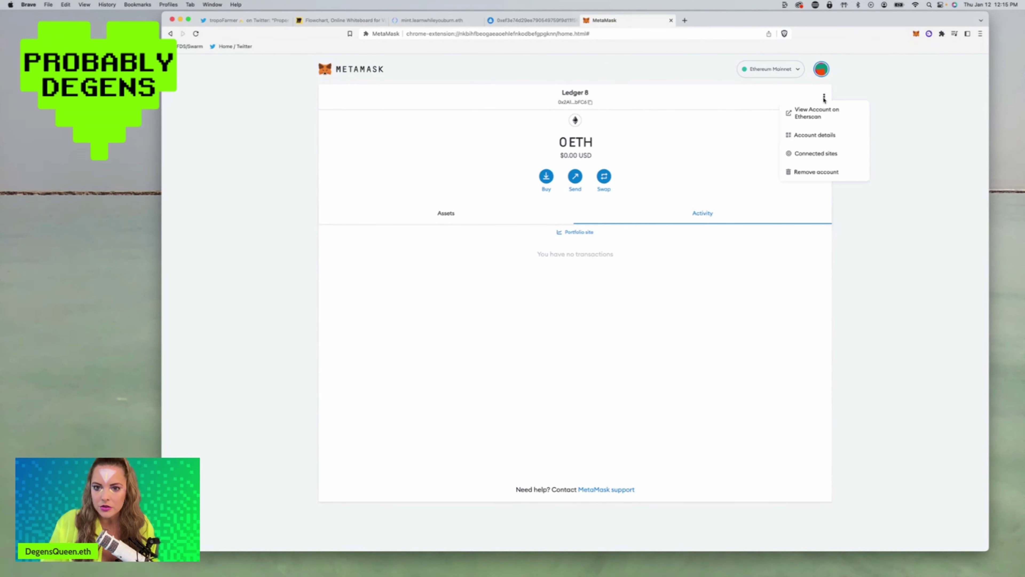
pyautogui.click(822, 134)
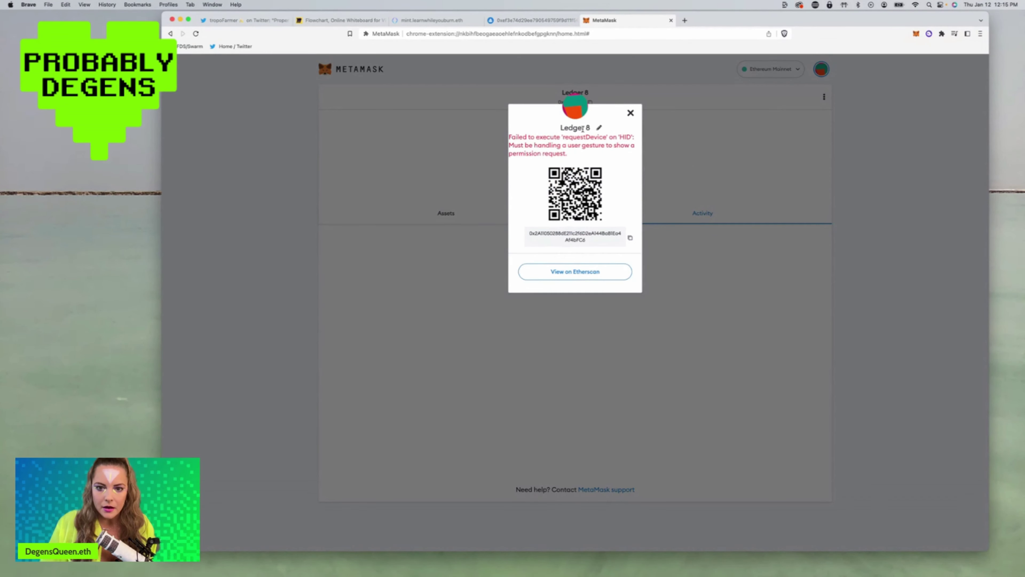
pyautogui.click(599, 127)
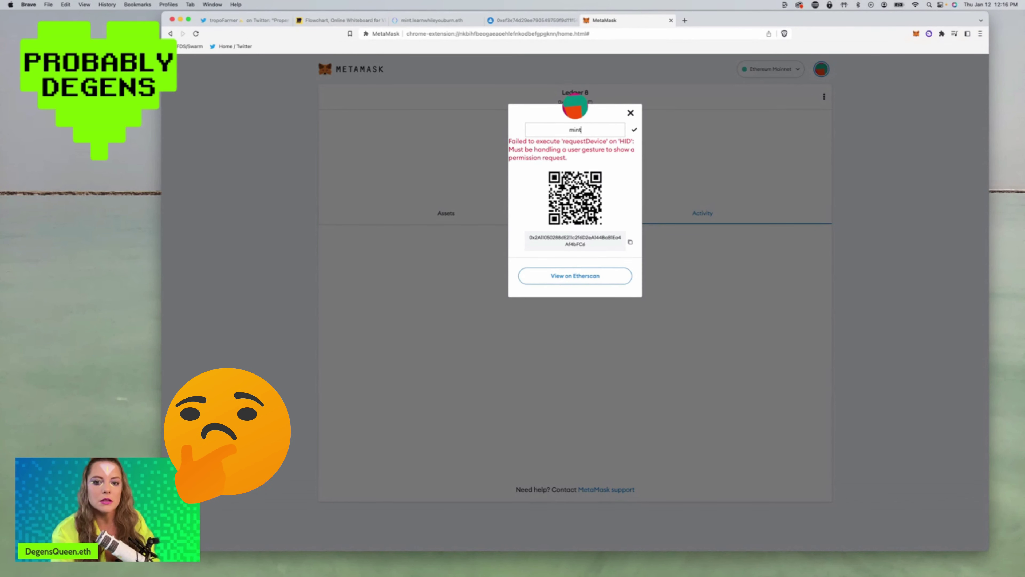
pyautogui.write('mint Leran Bu')
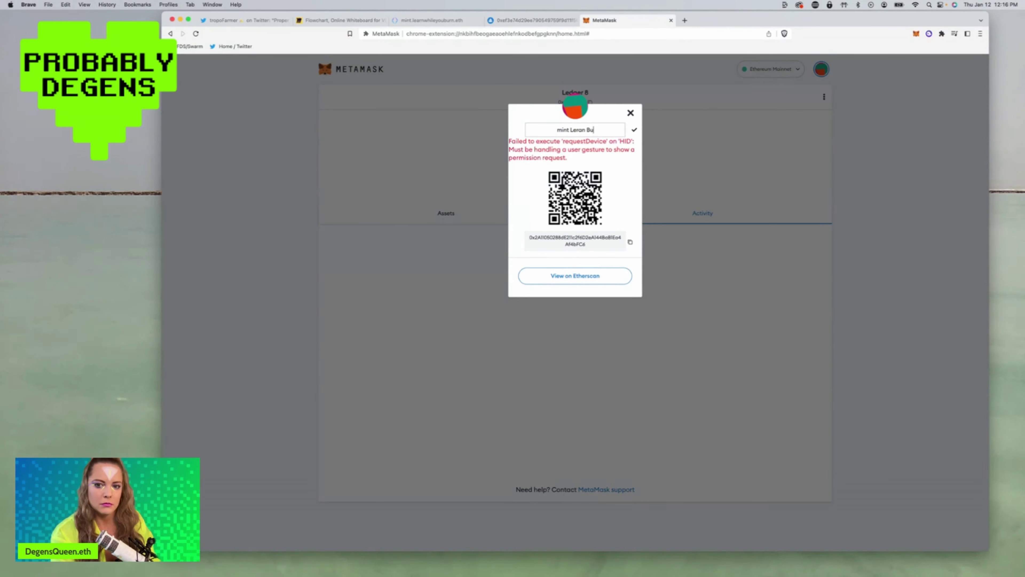
pyautogui.press('BackSpace')
pyautogui.press('BackSpace')
pyautogui.press('BackSpace')
pyautogui.press('BackSpace')
pyautogui.press('BackSpace')
pyautogui.press('BackSpace')
pyautogui.write('arn Burn')
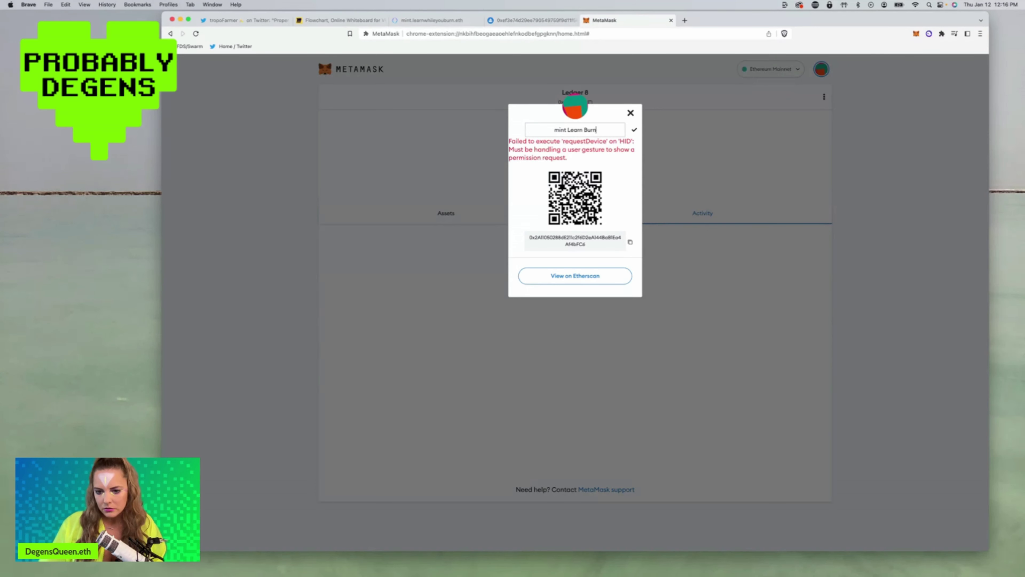
pyautogui.click(634, 129)
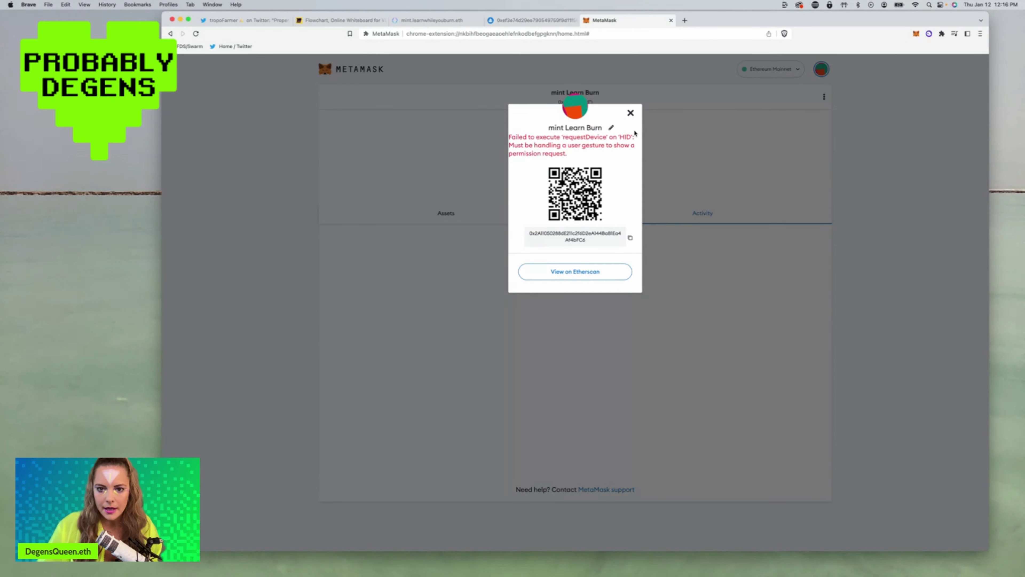
pyautogui.click(631, 113)
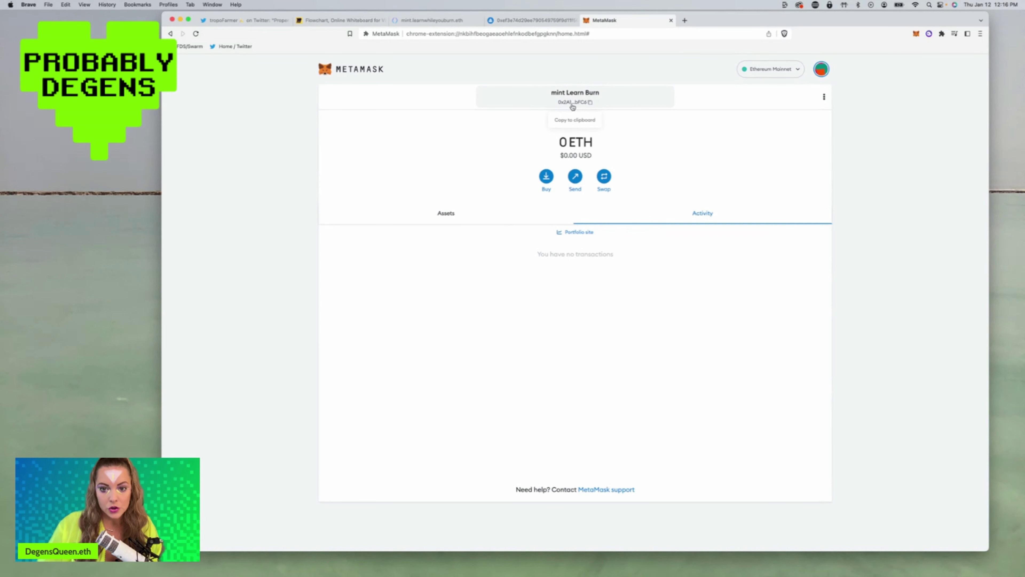
# Copy the mint Learn Burn account's wallet address and find that account in the MetaMask account list.
pyautogui.click(590, 103)
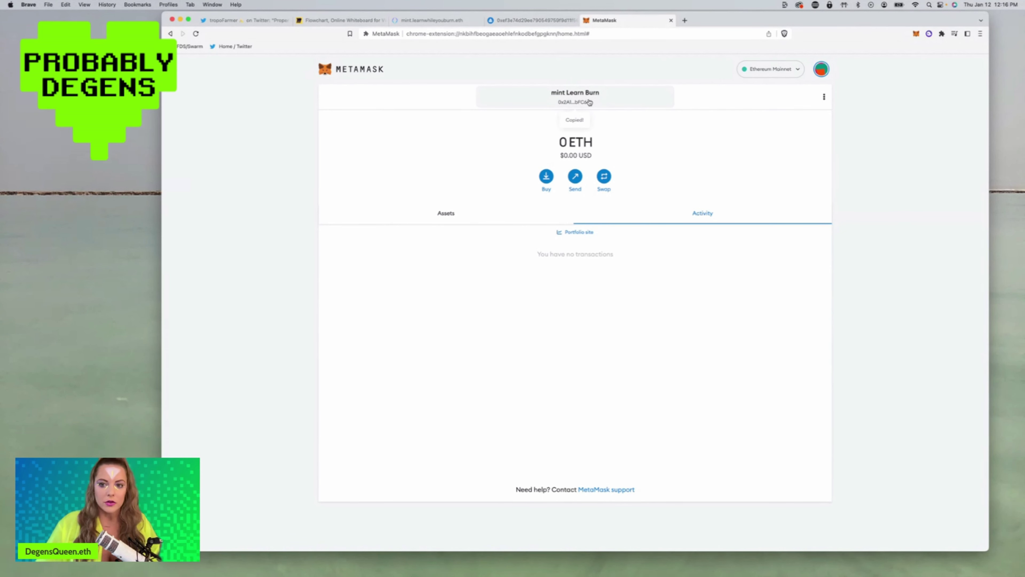
pyautogui.click(821, 71)
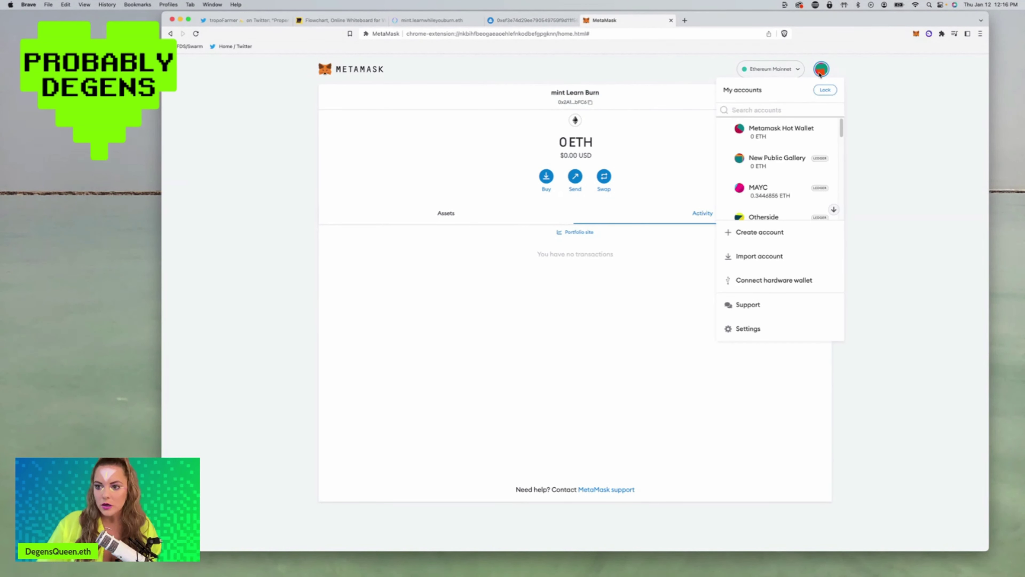
pyautogui.scroll(-8, 790, 166)
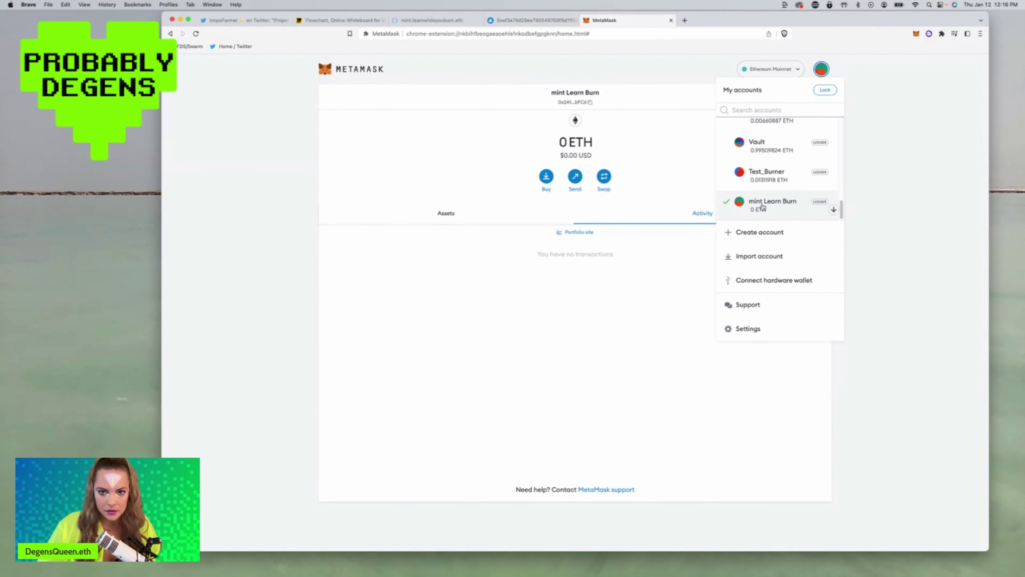
# Switch to the ENS page of mint.learnwhileyouburn.eth and set its ETH address record to the copied mint Learn Burn wallet address.
pyautogui.click(547, 22)
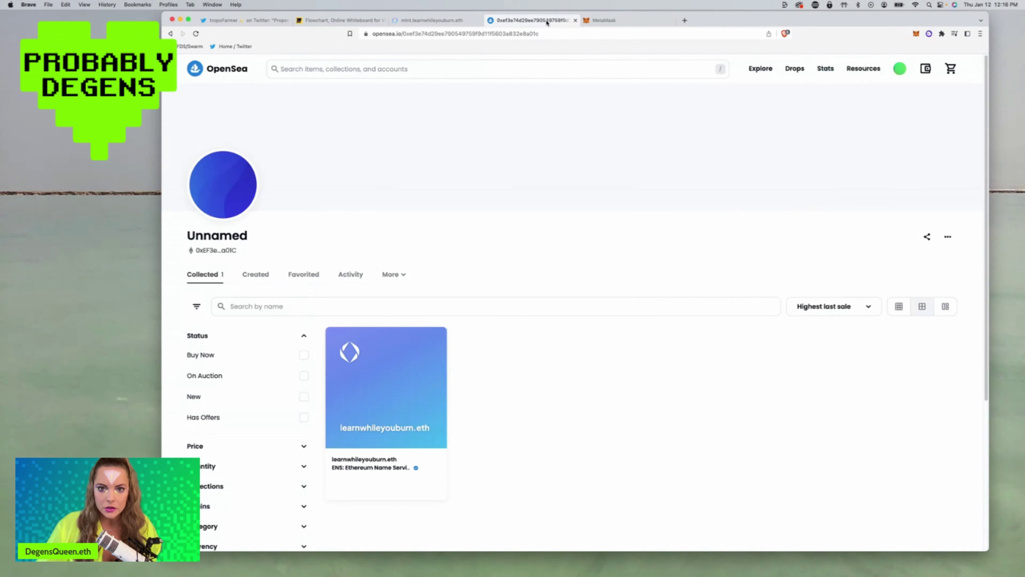
pyautogui.click(440, 20)
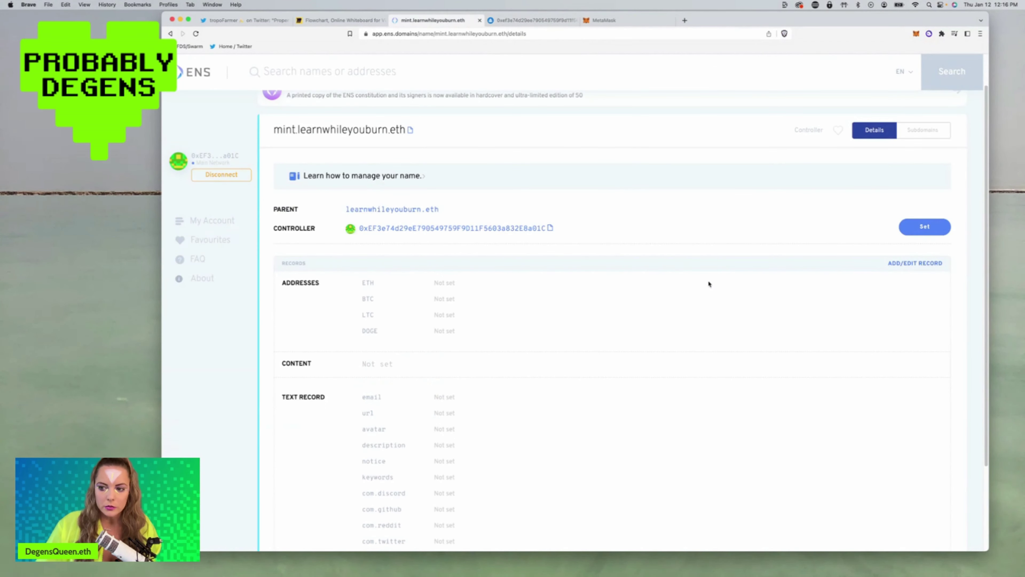
pyautogui.click(921, 265)
pyautogui.scroll(-5, 666, 337)
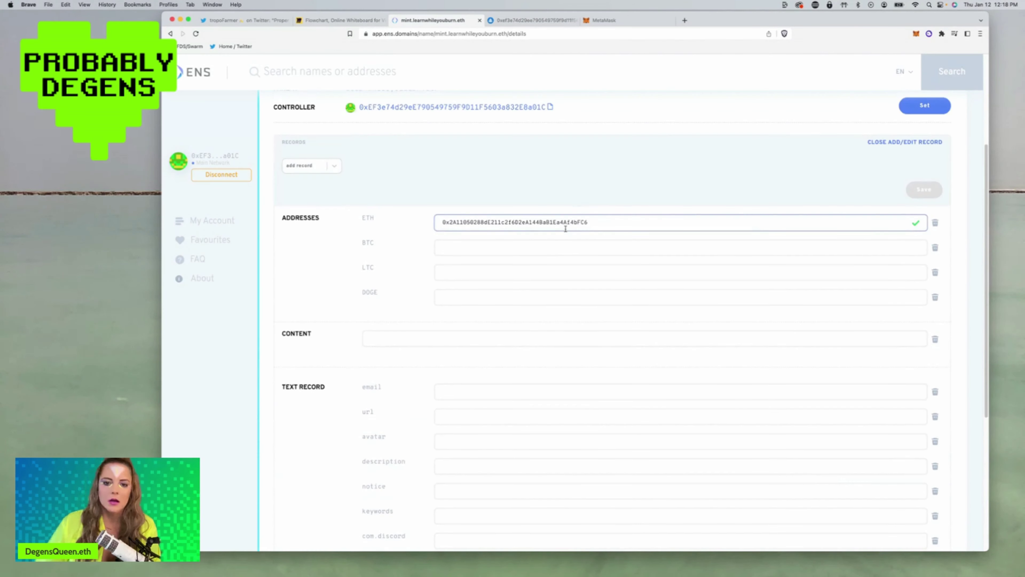
pyautogui.scroll(3, 473, 224)
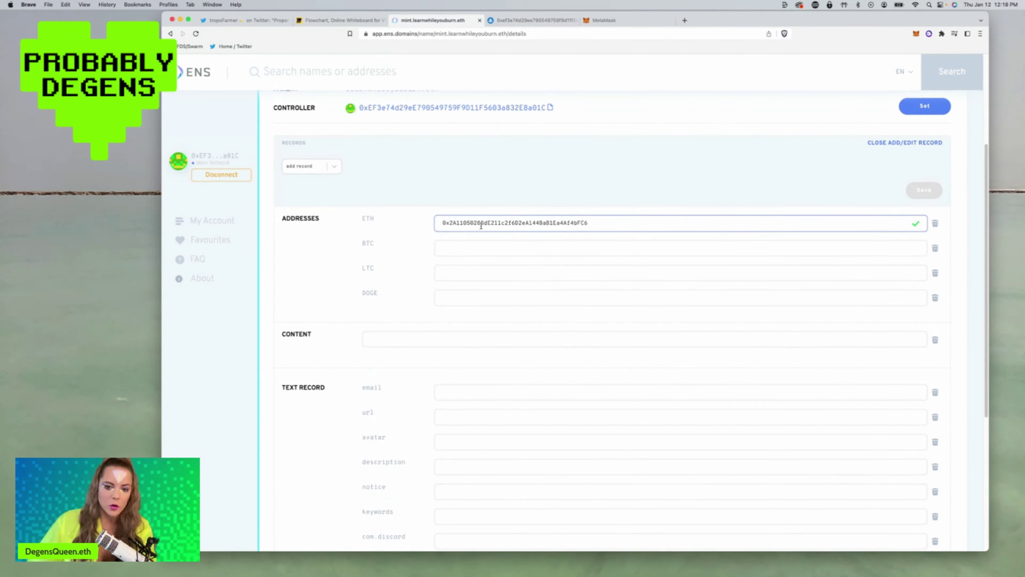
pyautogui.scroll(-10, 484, 231)
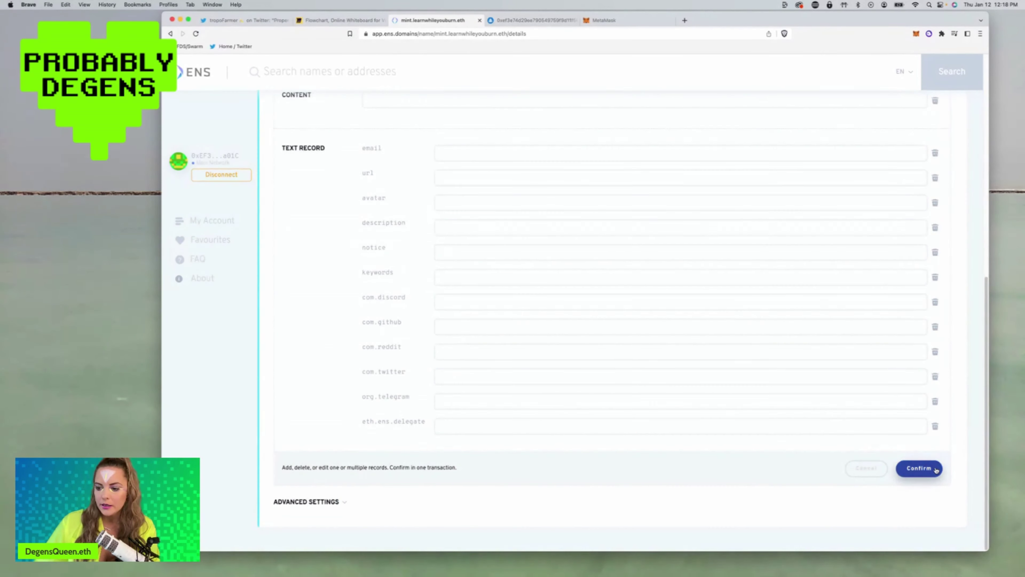
# Confirm the subdomain's ETH address change, approve its transaction in MetaMask, and check the pending status on the records page.
pyautogui.click(919, 468)
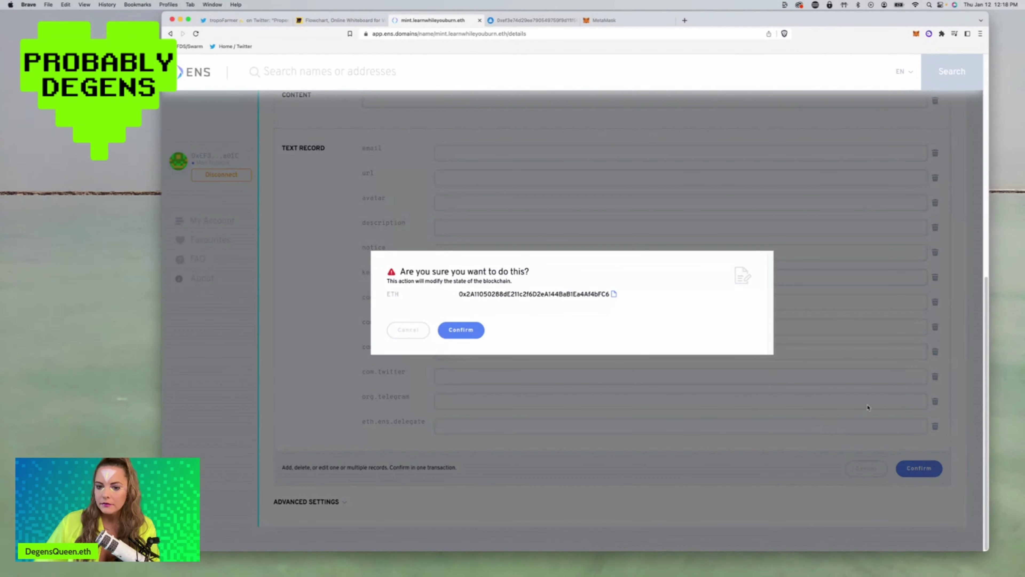
pyautogui.click(461, 330)
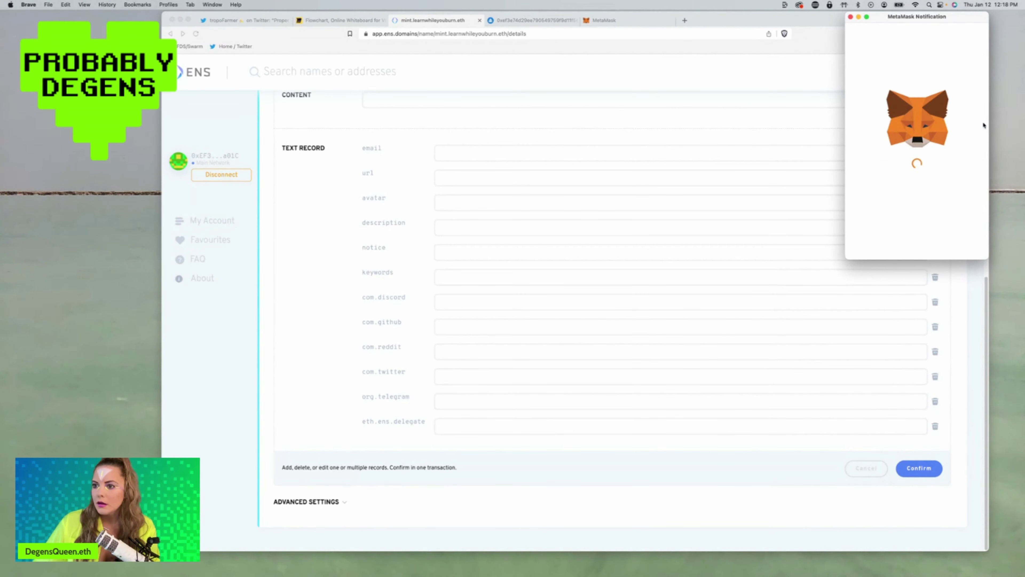
pyautogui.scroll(-3, 909, 199)
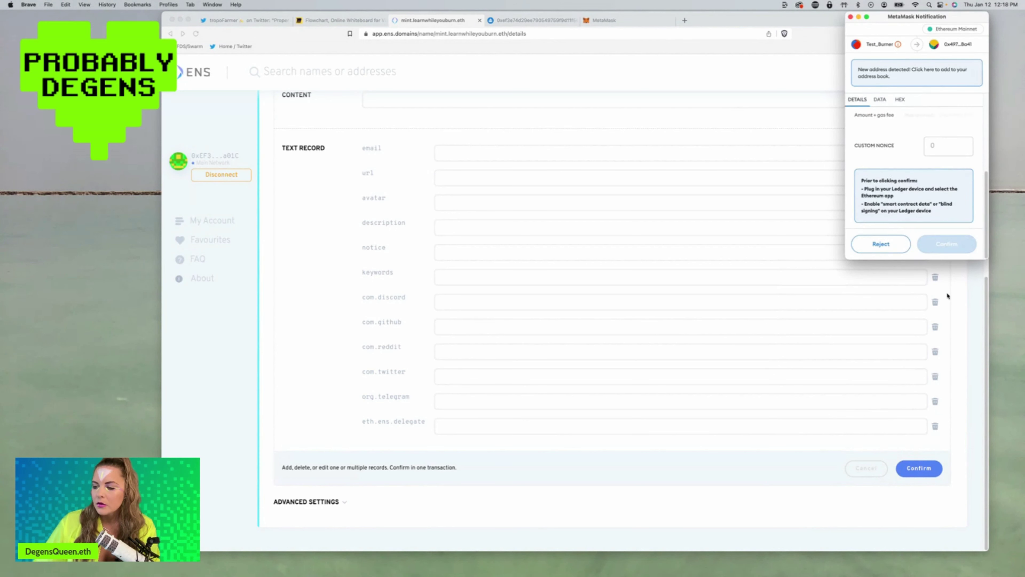
pyautogui.click(943, 250)
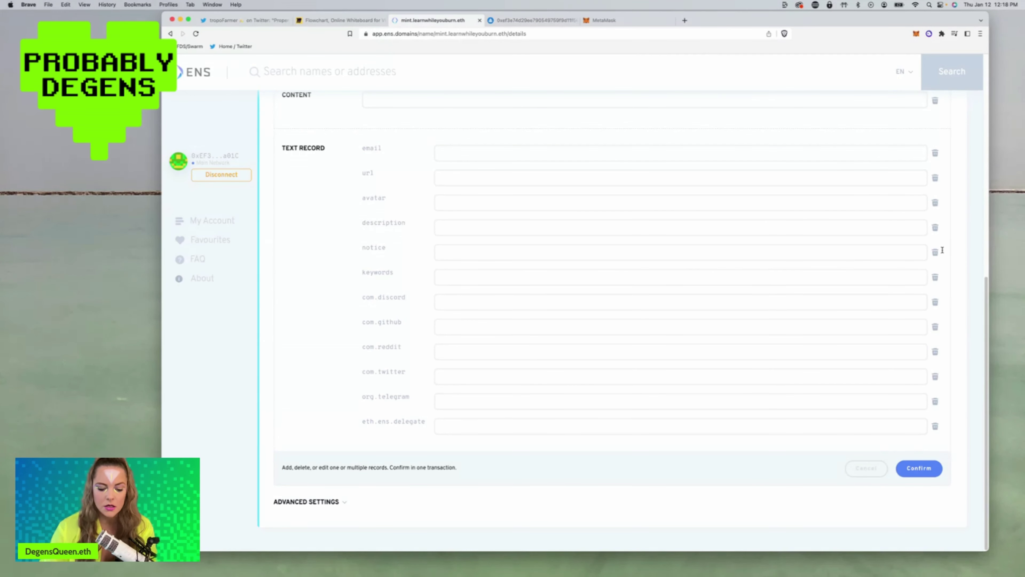
pyautogui.scroll(2, 878, 284)
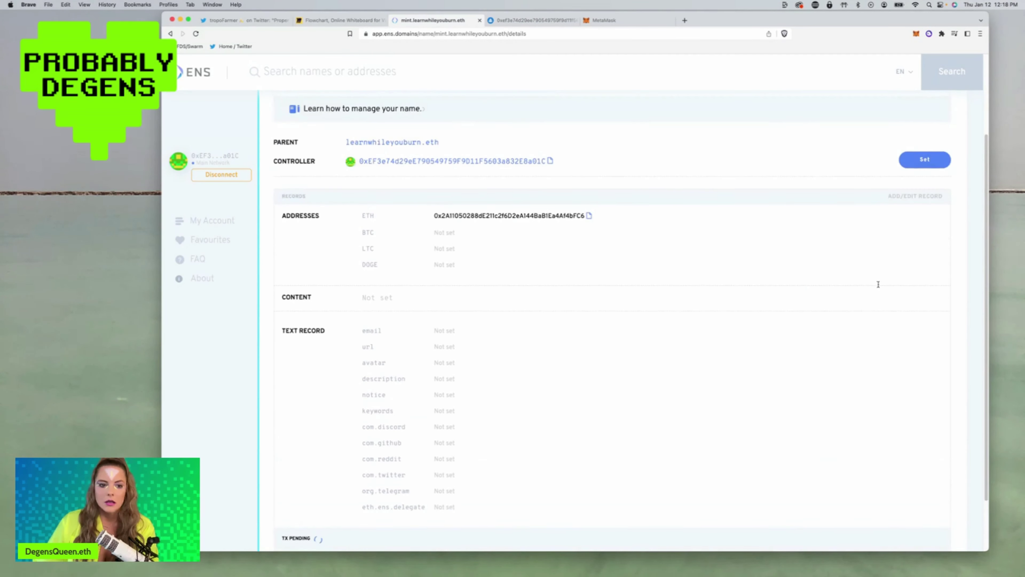
pyautogui.scroll(-2, 878, 284)
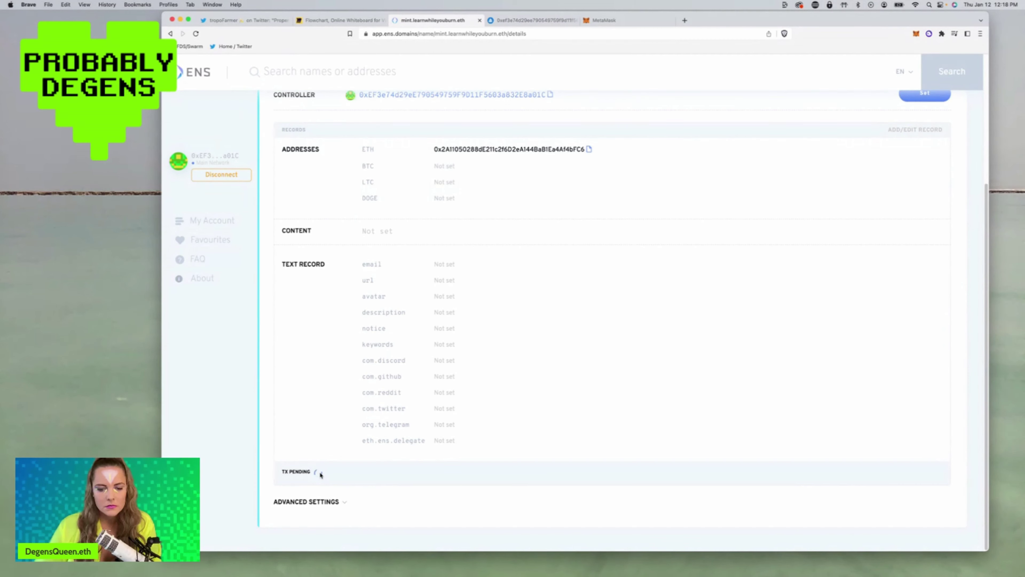
pyautogui.scroll(4, 421, 432)
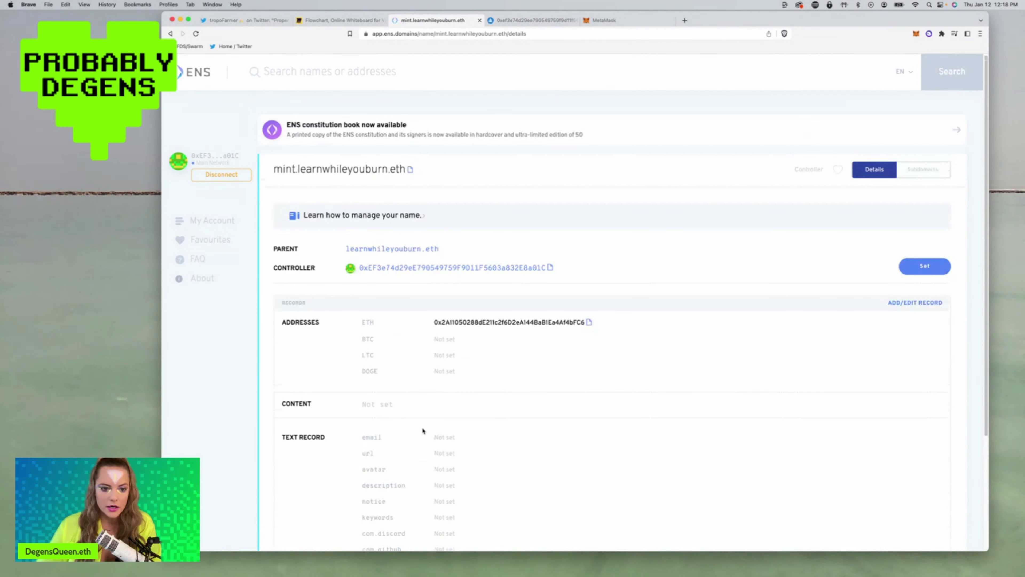
# Open the parent name learnwhileyouburn.eth and review its registrant, controller and ETH address record.
pyautogui.click(399, 249)
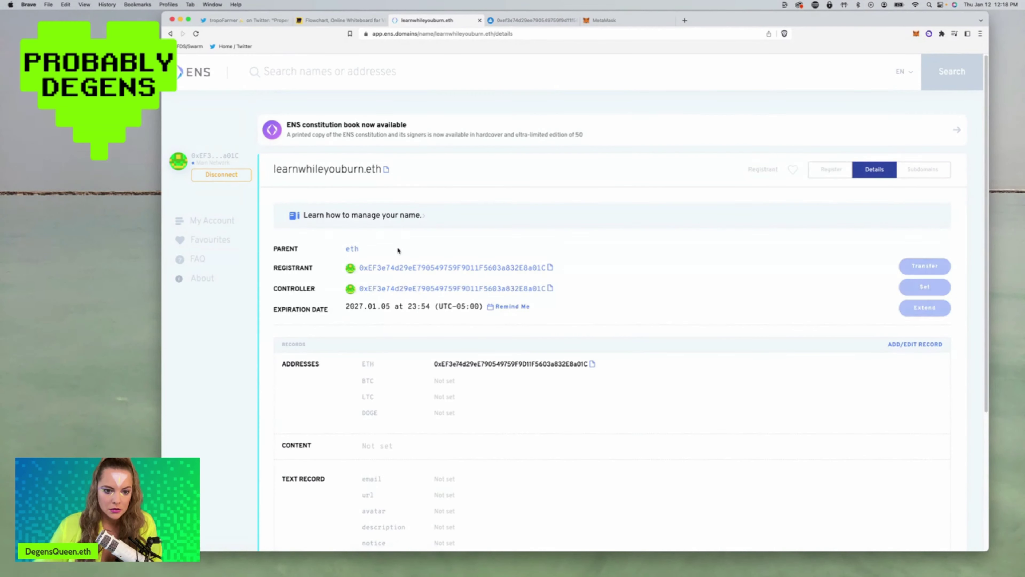
pyautogui.scroll(-5, 558, 241)
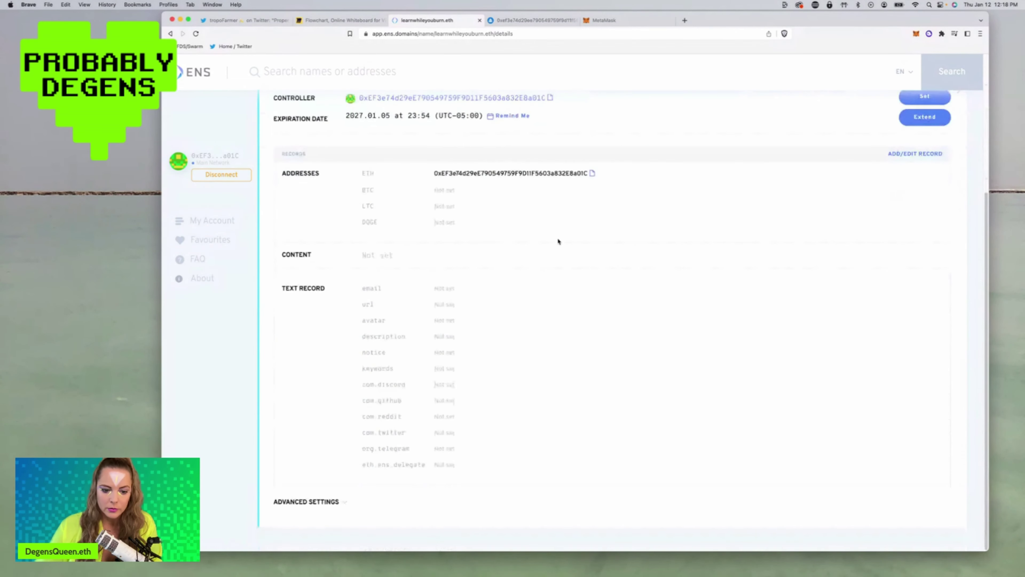
pyautogui.scroll(5, 558, 241)
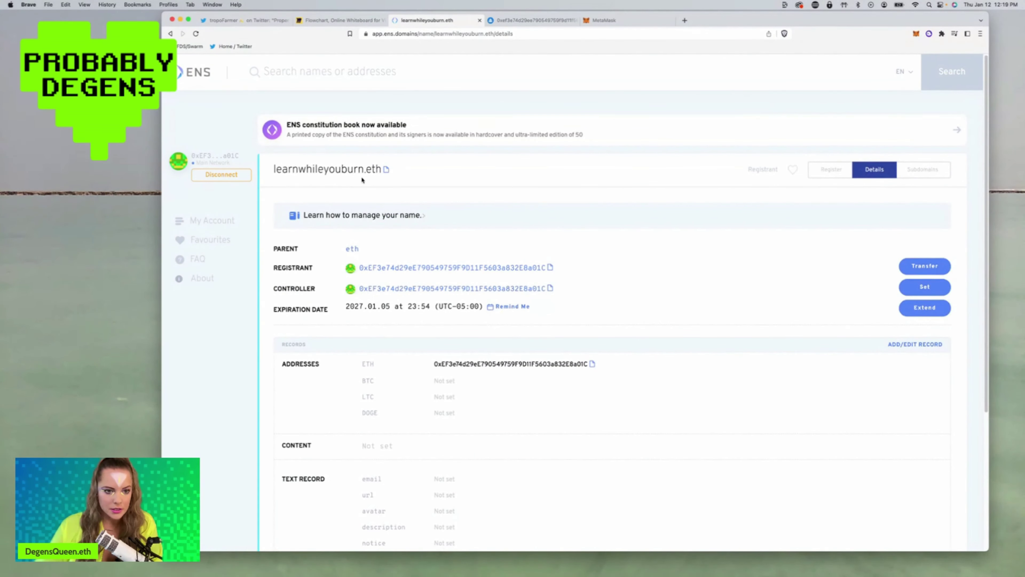
# Open mint.learnwhileyouburn.eth from the parent's subdomain list and examine its ETH address record.
pyautogui.click(924, 170)
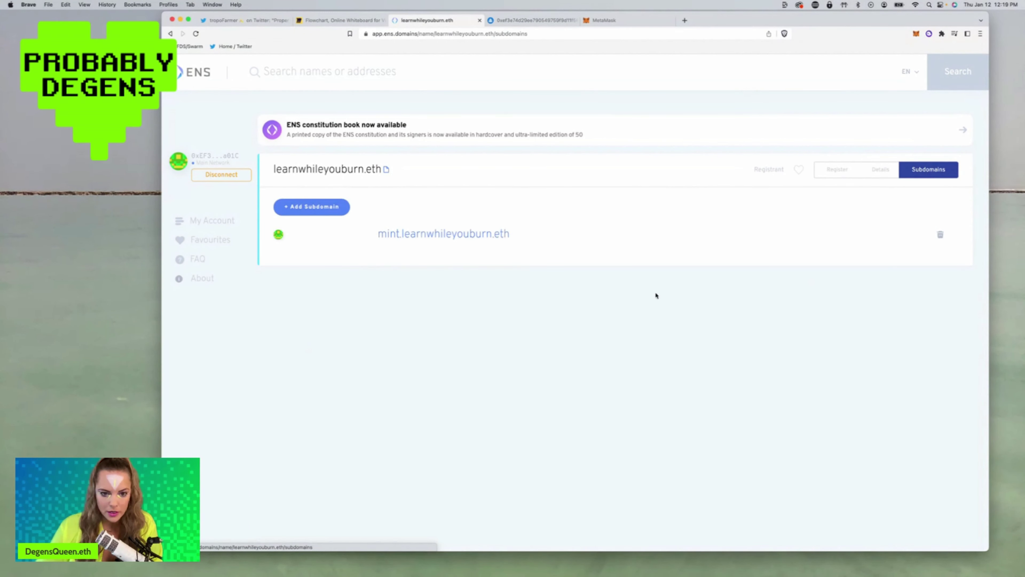
pyautogui.click(453, 239)
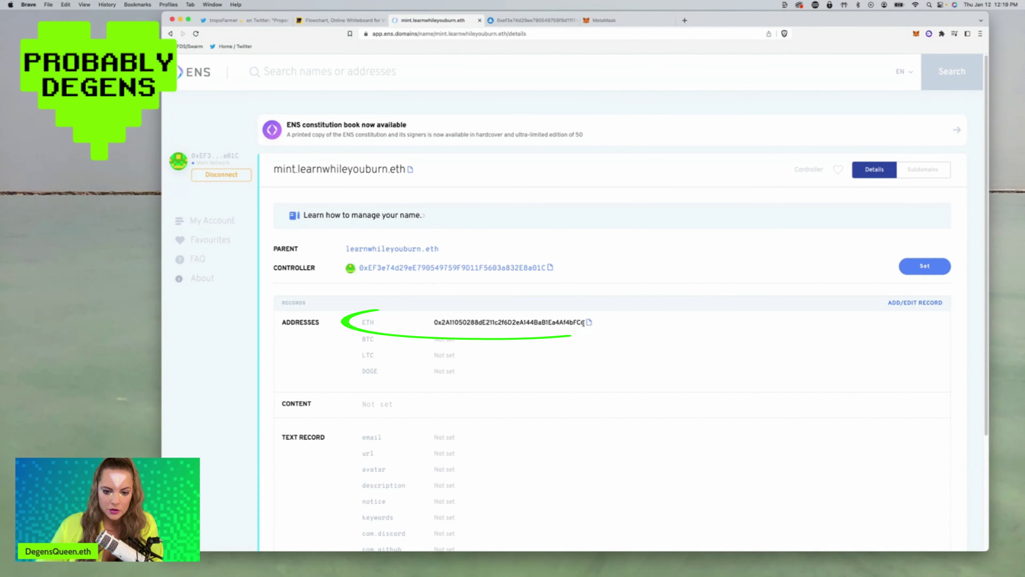
pyautogui.moveTo(585, 323)
pyautogui.mouseDown()
pyautogui.moveTo(425, 320)
pyautogui.moveTo(435, 319)
pyautogui.mouseUp()
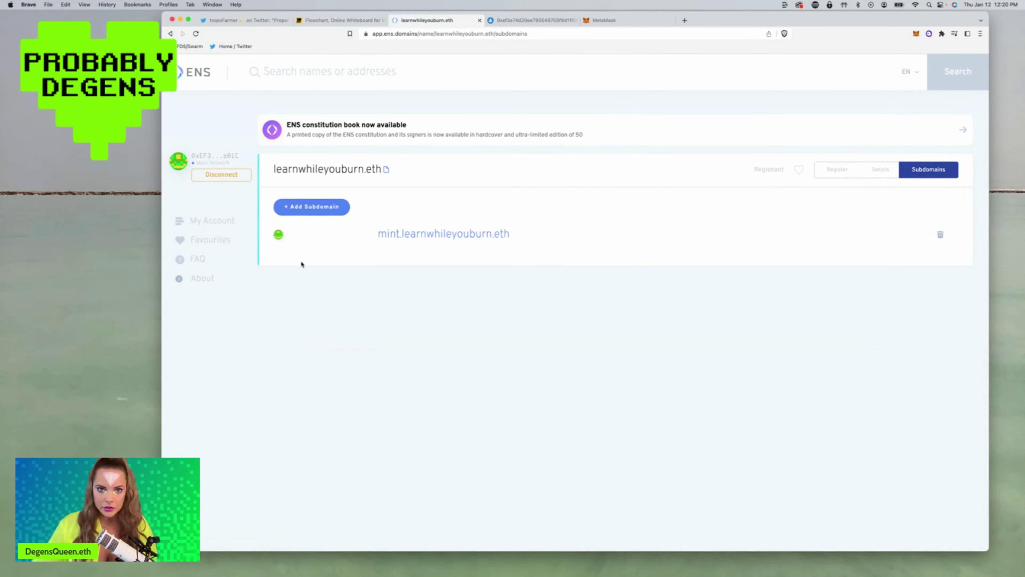
pyautogui.click(424, 239)
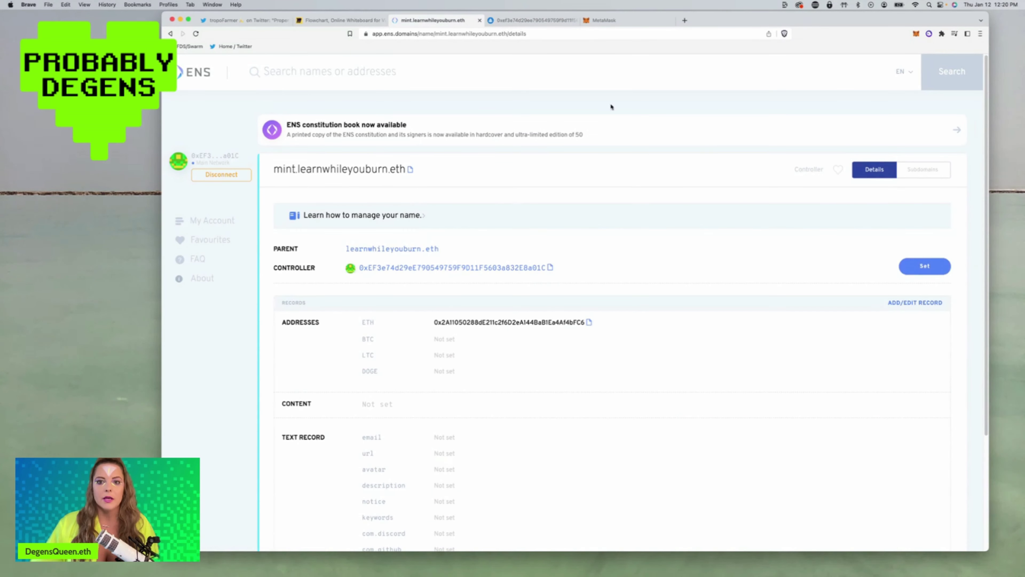